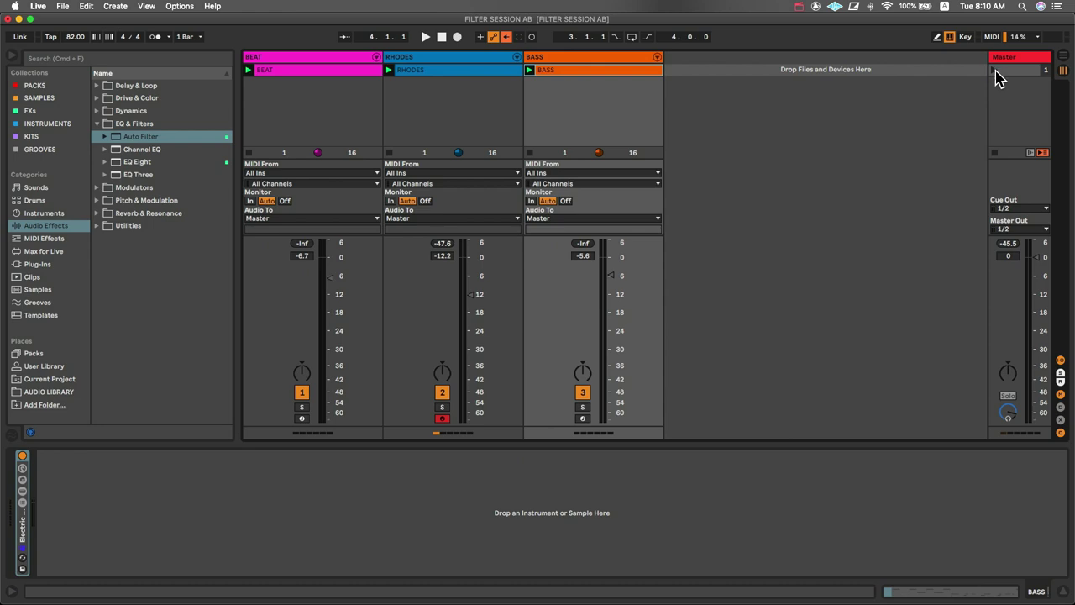
- Play the first scene with the beat, Rhodes and bass together, and stop playback
{"action": "left_click", "coordinate": [995, 72]}
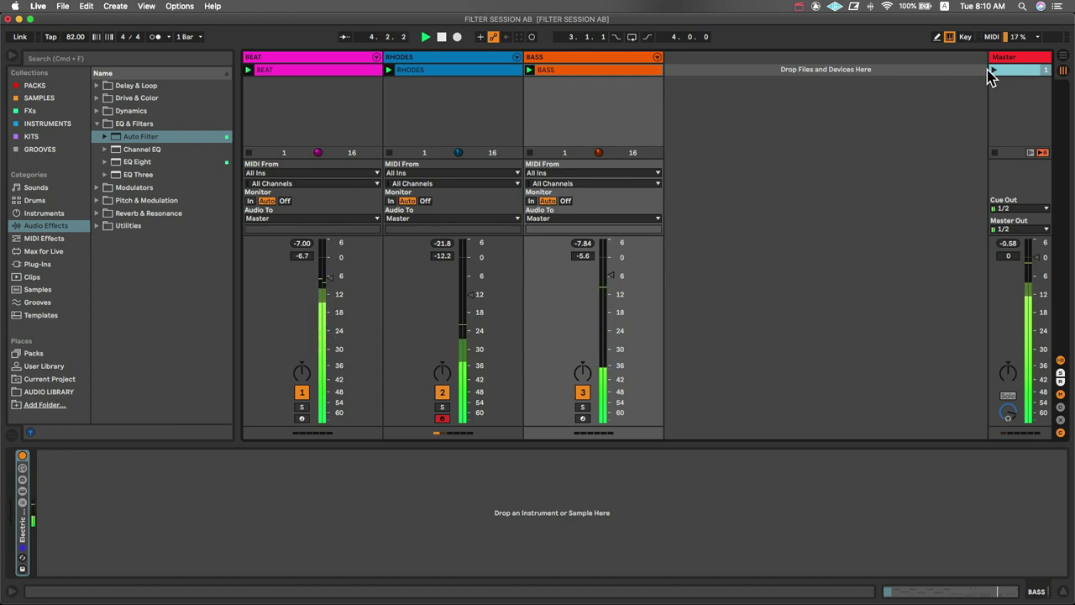
{"action": "key", "text": "space"}
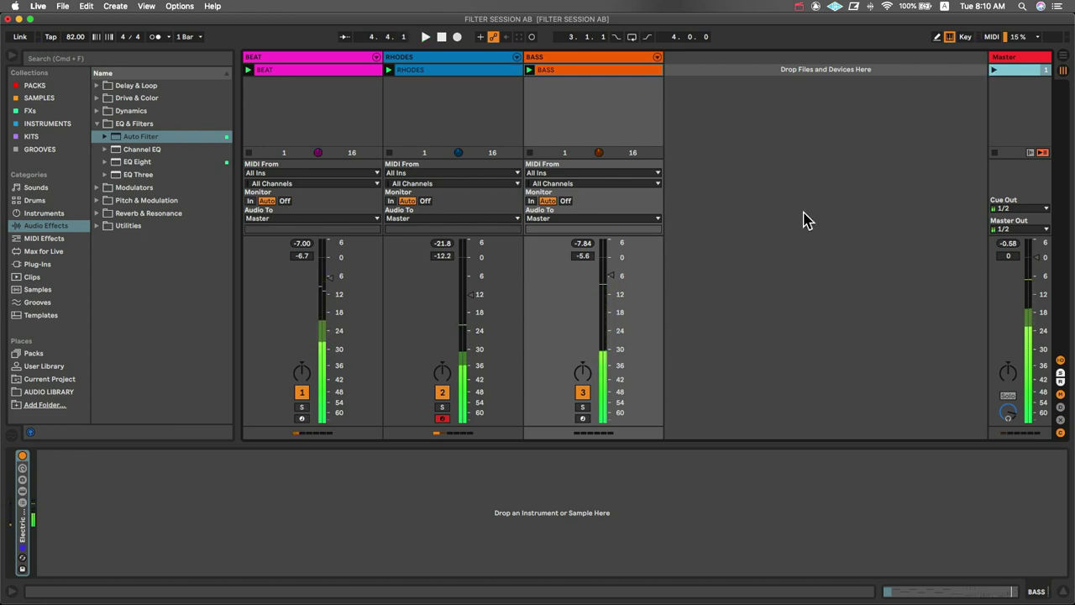
- Solo the BEAT track and select the Kick Bang pad in its drum rack
{"action": "left_click", "coordinate": [302, 407]}
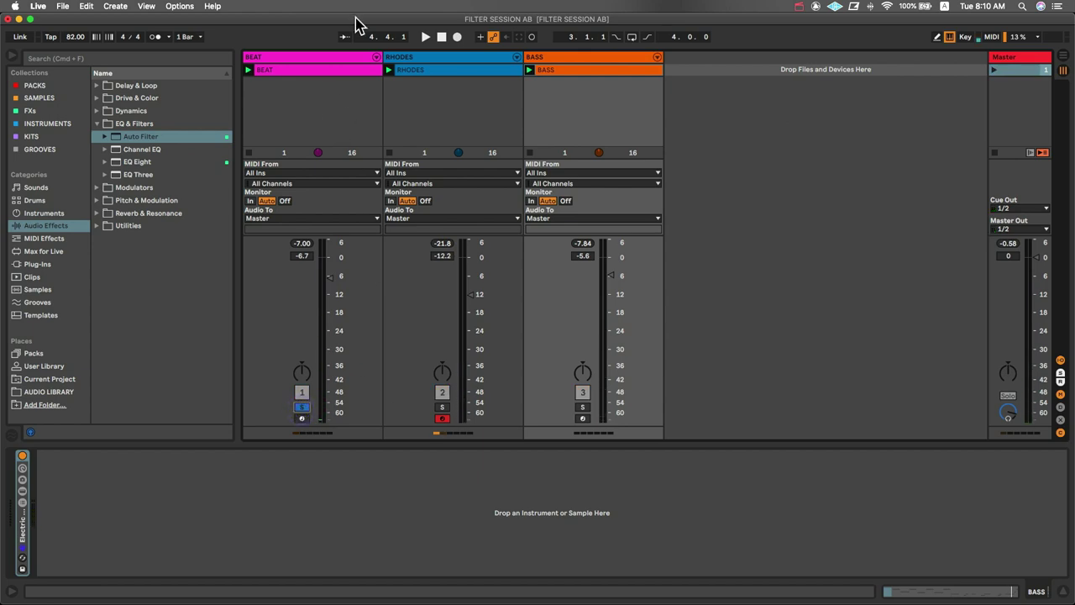
{"action": "left_click", "coordinate": [325, 57]}
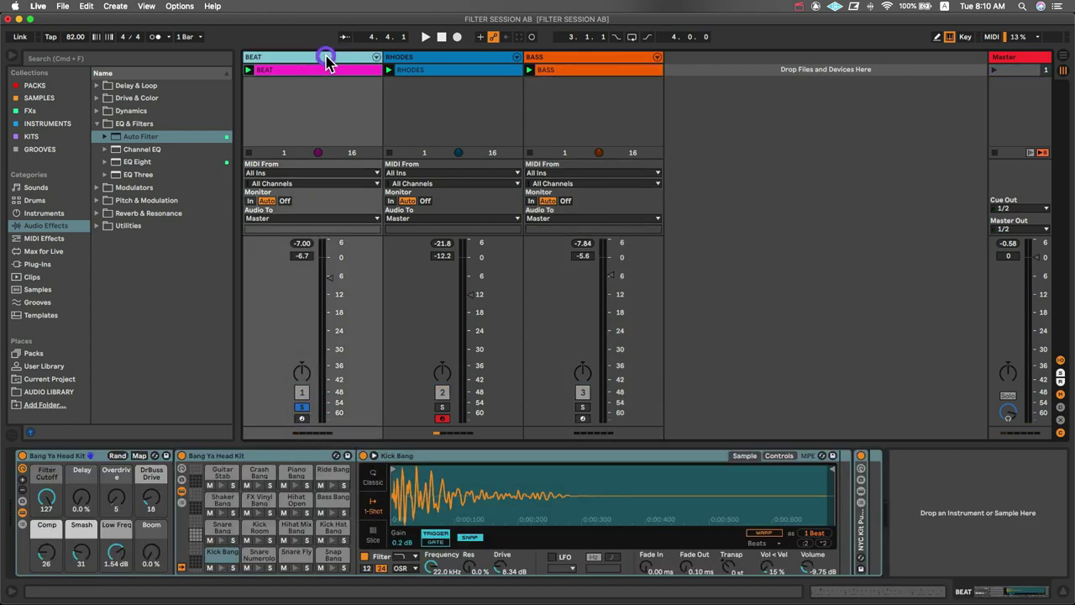
{"action": "left_click", "coordinate": [220, 558]}
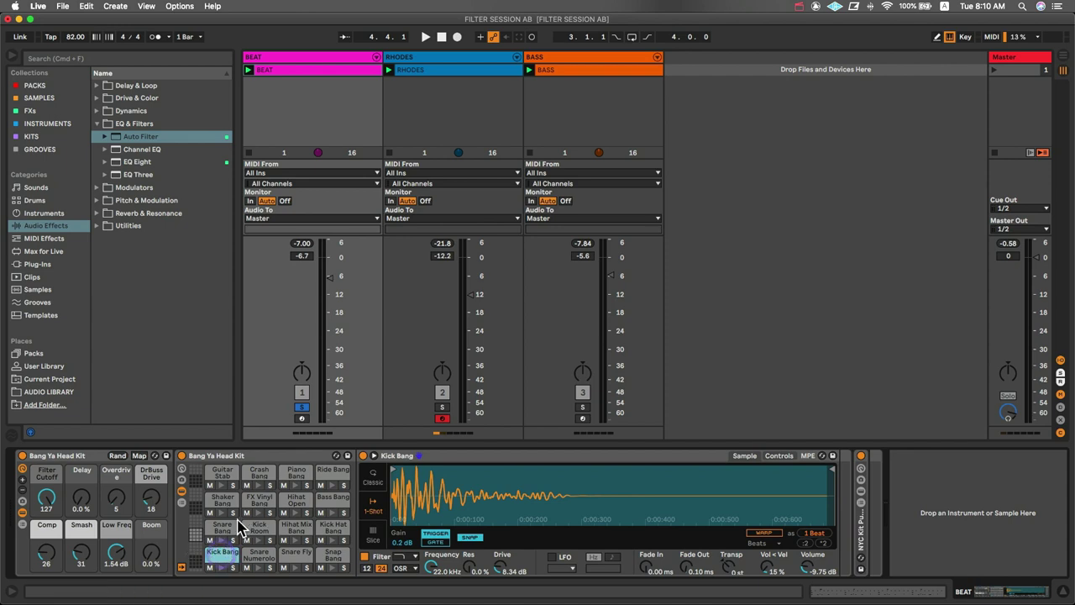
- Add an Auto Filter after the Kick Bang sampler, set to high-pass at 26.0 Hz with 0% resonance
{"action": "left_click_drag", "start_coordinate": [136, 139], "coordinate": [837, 518]}
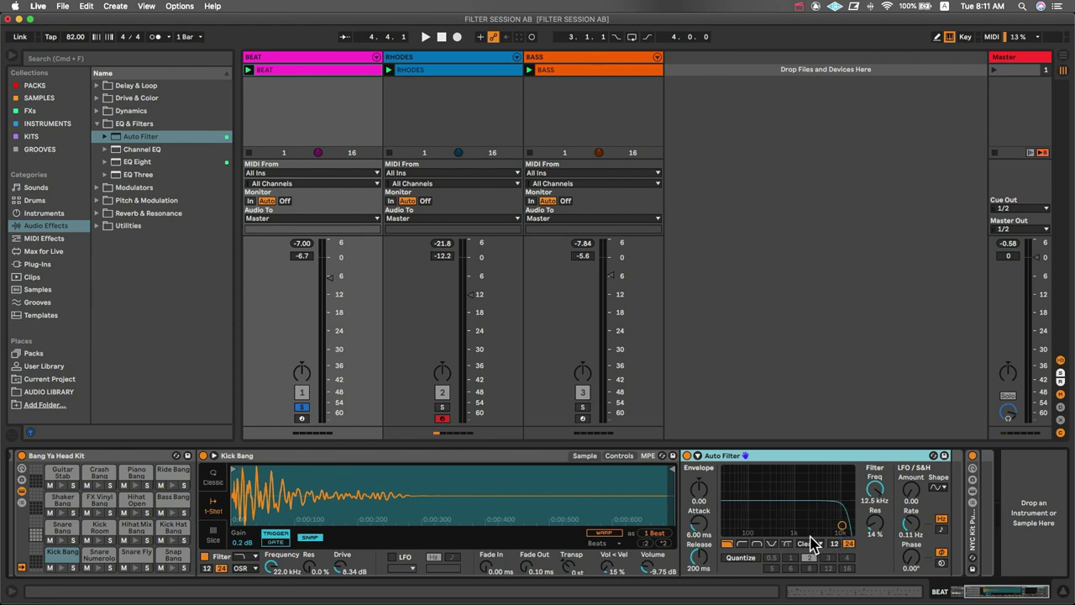
{"action": "left_click", "coordinate": [746, 543]}
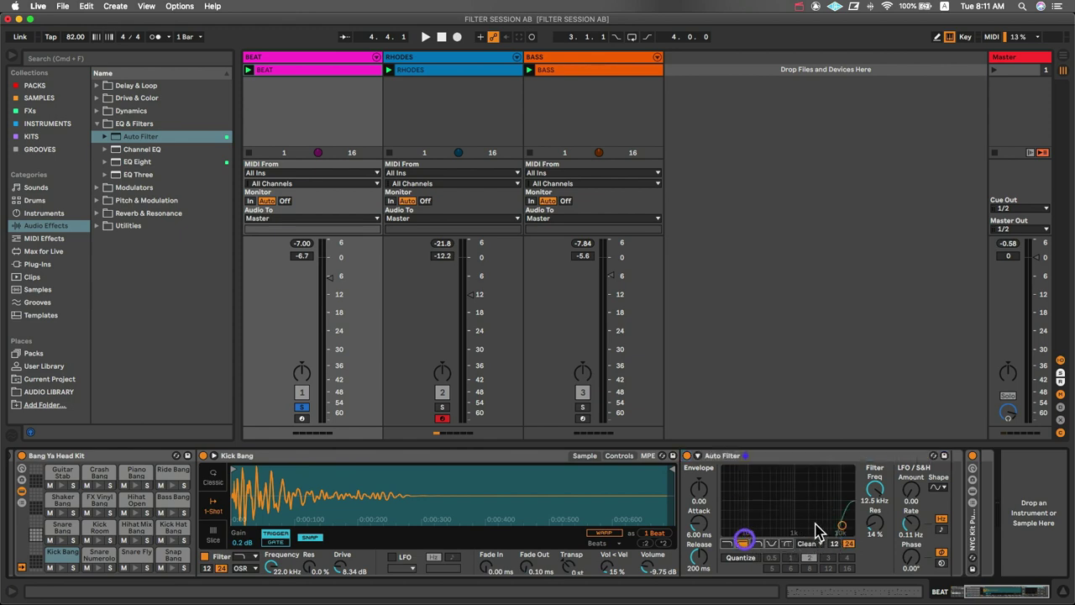
{"action": "left_click_drag", "start_coordinate": [840, 524], "coordinate": [876, 538]}
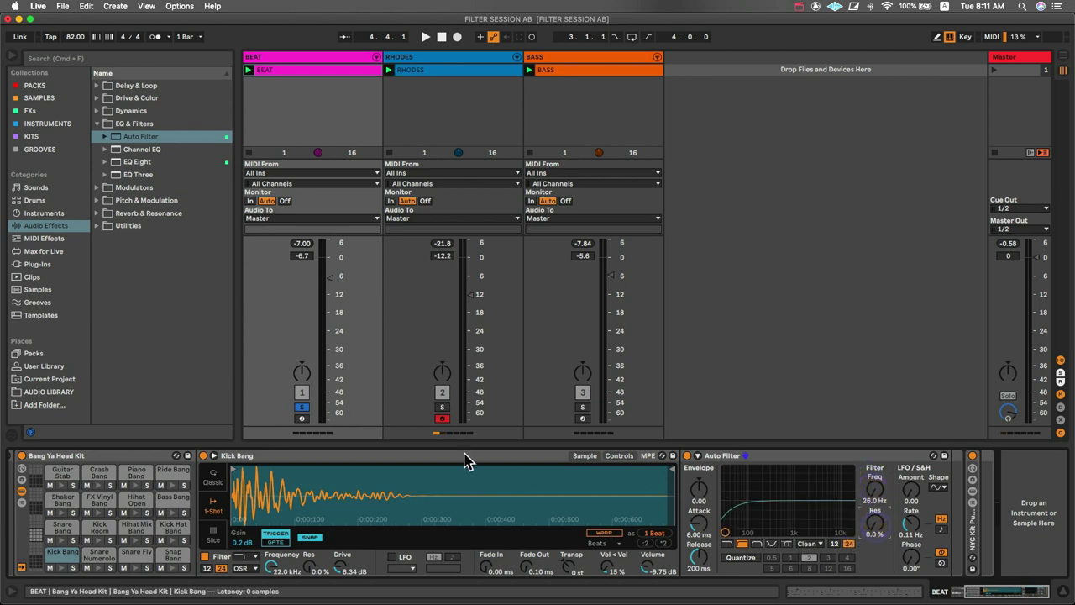
- Solo the Kick Bang pad and compare its sound with the Auto Filter off and on
{"action": "left_click", "coordinate": [73, 567]}
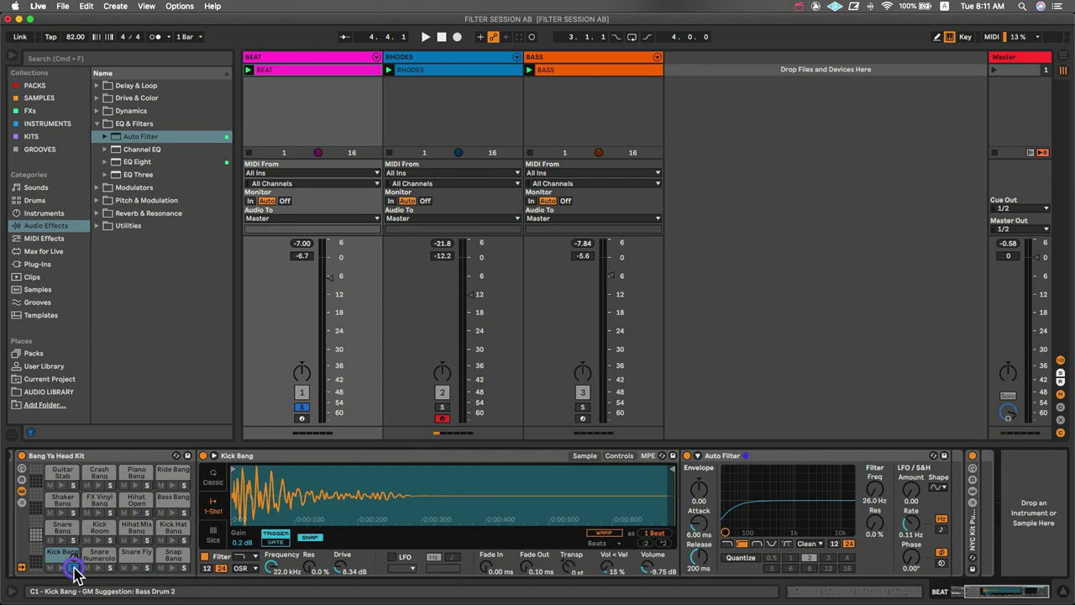
{"action": "left_click", "coordinate": [687, 458]}
{"action": "key", "text": "space"}
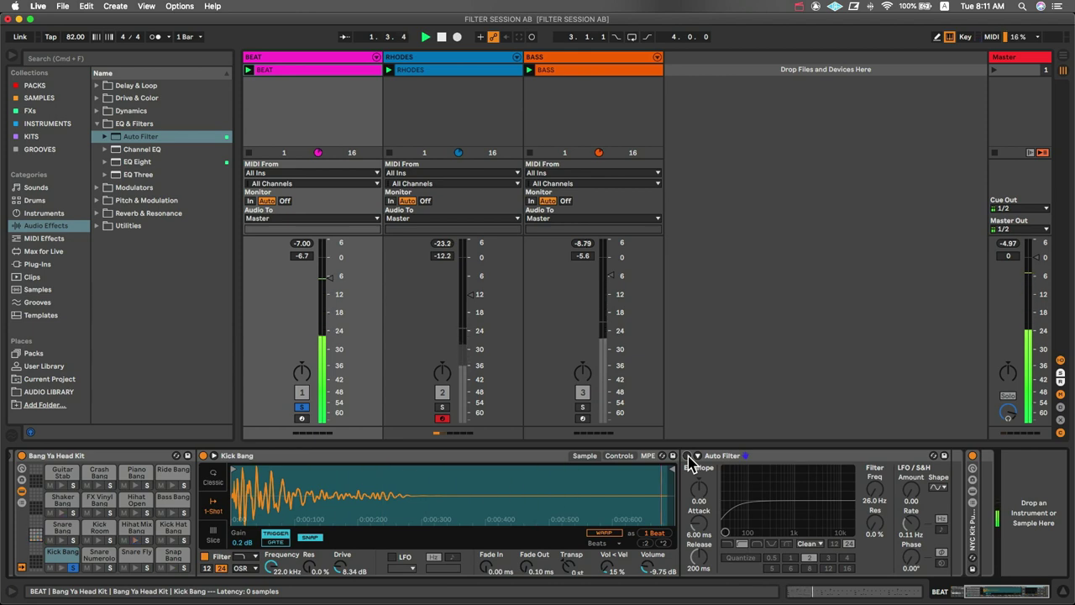
{"action": "left_click", "coordinate": [687, 457]}
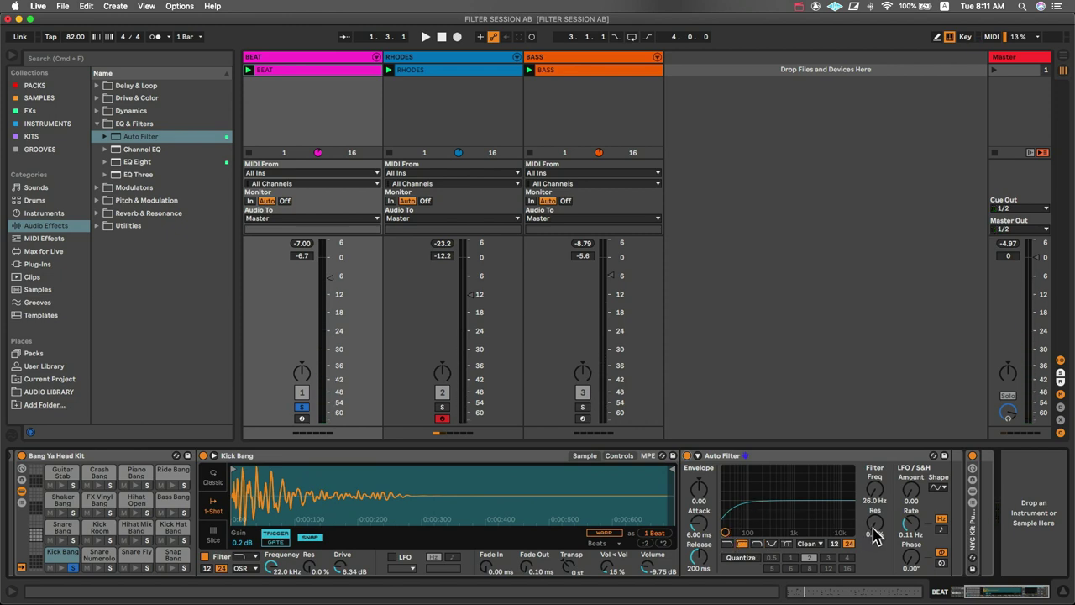
- Raise the filter resonance to 81% and audition the kick at cutoff frequencies of about 46.2 Hz and 77.8 Hz
{"action": "left_click_drag", "start_coordinate": [874, 523], "coordinate": [874, 500]}
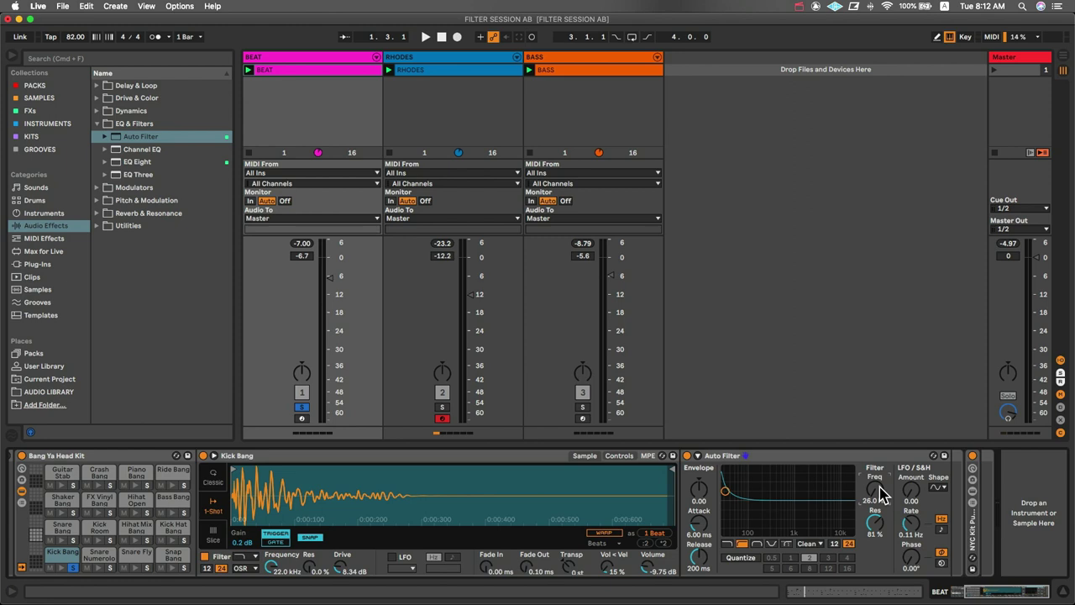
{"action": "key", "text": "space"}
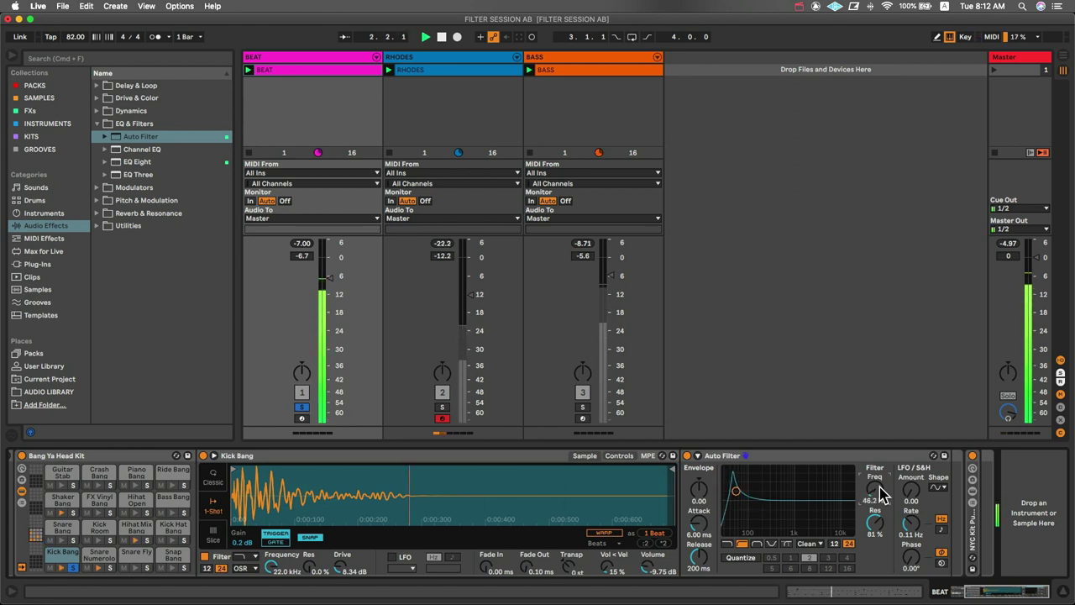
{"action": "key", "text": "space"}
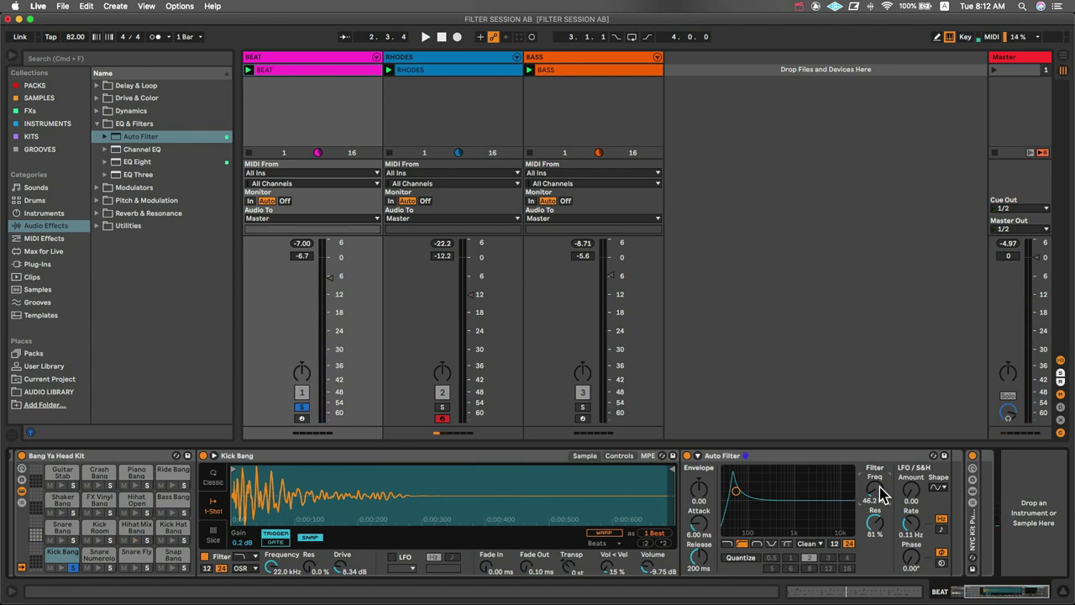
{"action": "scroll", "coordinate": [880, 494], "scroll_direction": "up", "scroll_amount": 15}
{"action": "scroll", "coordinate": [880, 494], "scroll_direction": "down", "scroll_amount": 2}
{"action": "key", "text": "space"}
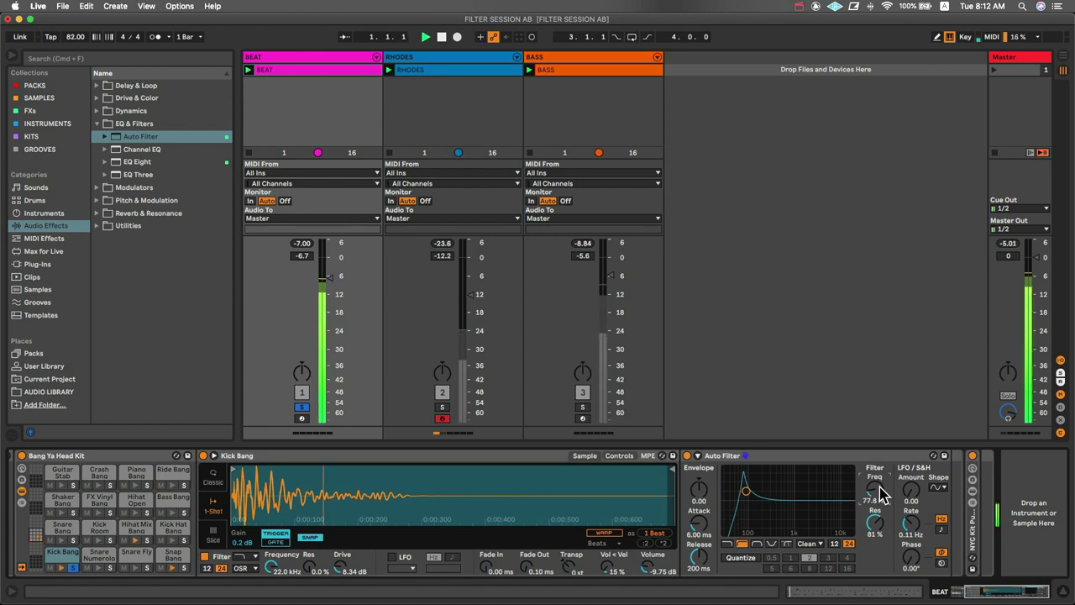
{"action": "key", "text": "space"}
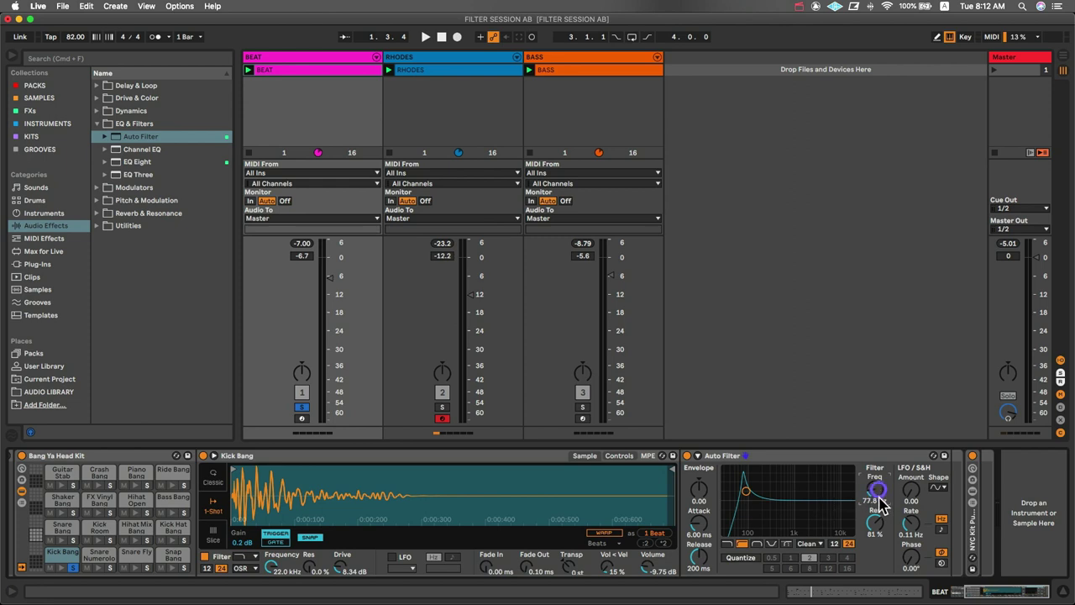
- Set the filter frequency to 40 Hz and fine-tune the filter point to about 44.2 Hz with 73% resonance
{"action": "left_click_drag", "start_coordinate": [873, 501], "coordinate": [873, 471]}
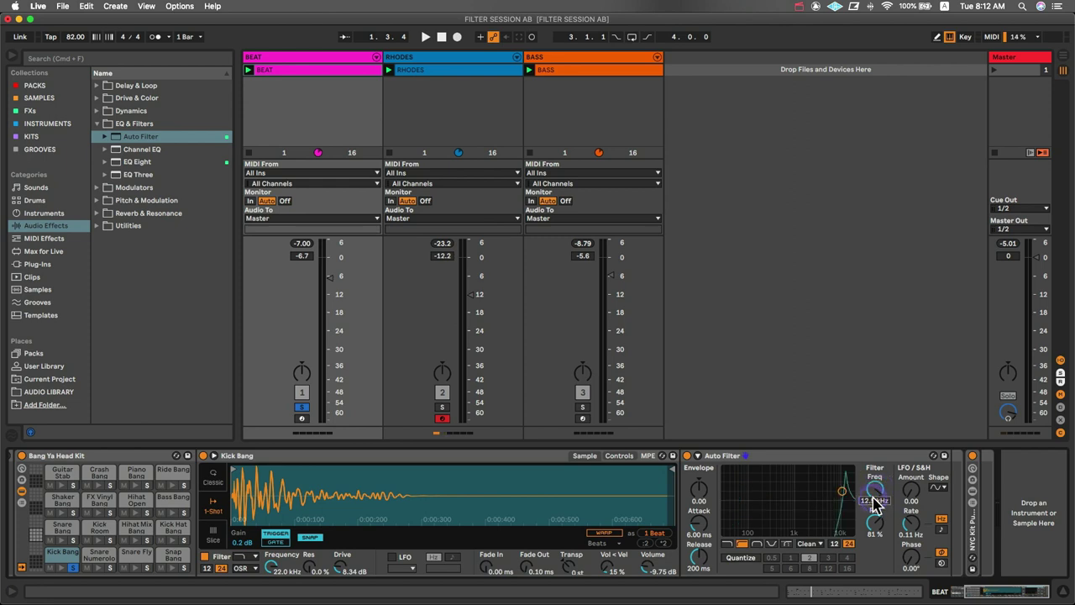
{"action": "type", "text": "40"}
{"action": "key", "text": "Return"}
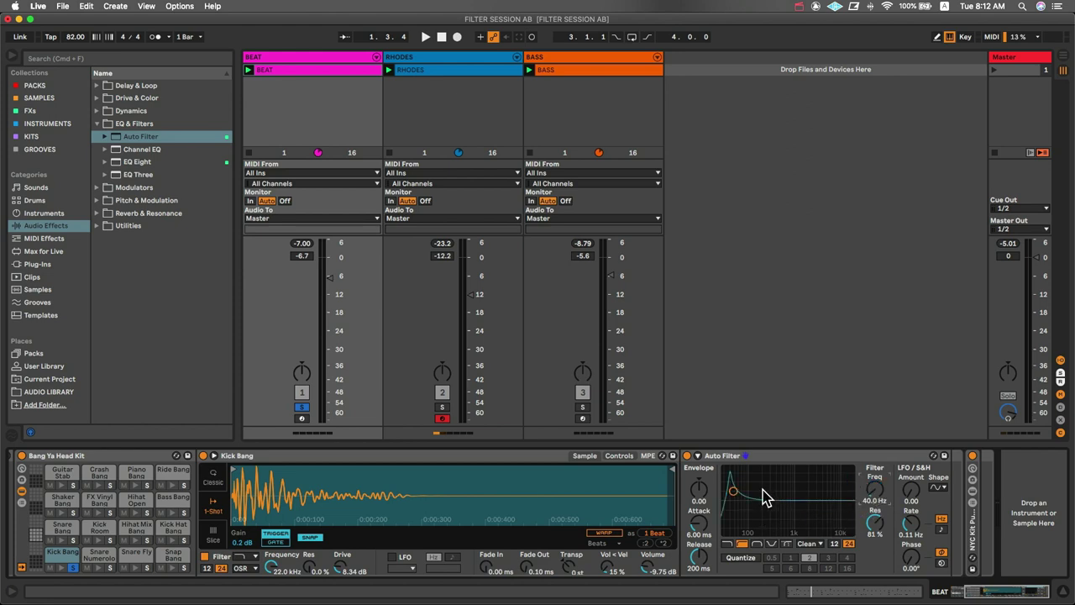
{"action": "left_click_drag", "start_coordinate": [737, 493], "coordinate": [737, 501]}
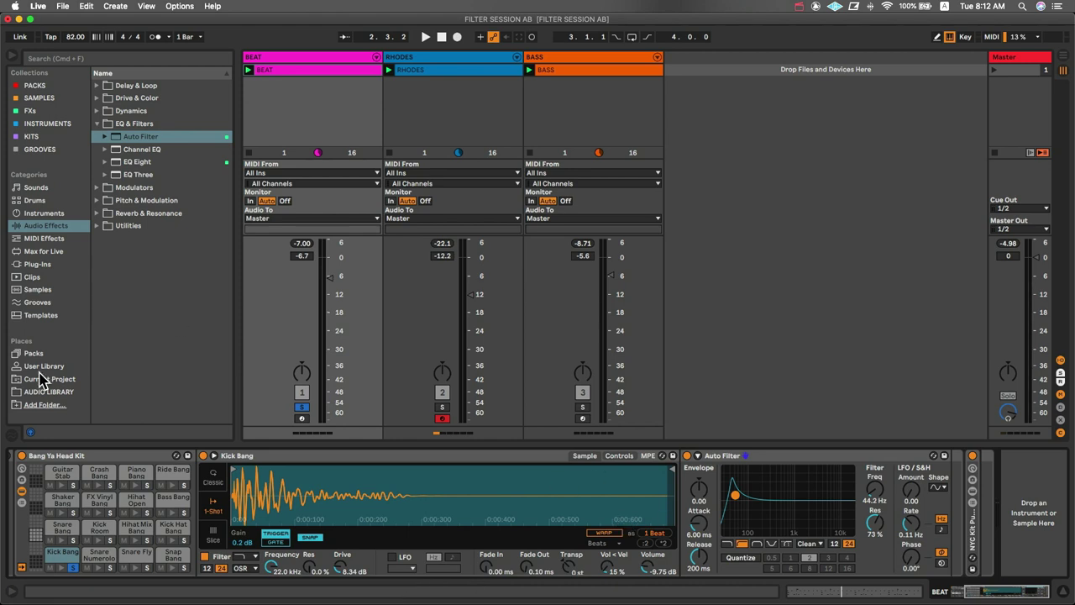
- Compare the full beat with the Auto Filter off and on, unsoloing the kick pad for playback and resoloing it
{"action": "left_click", "coordinate": [74, 568]}
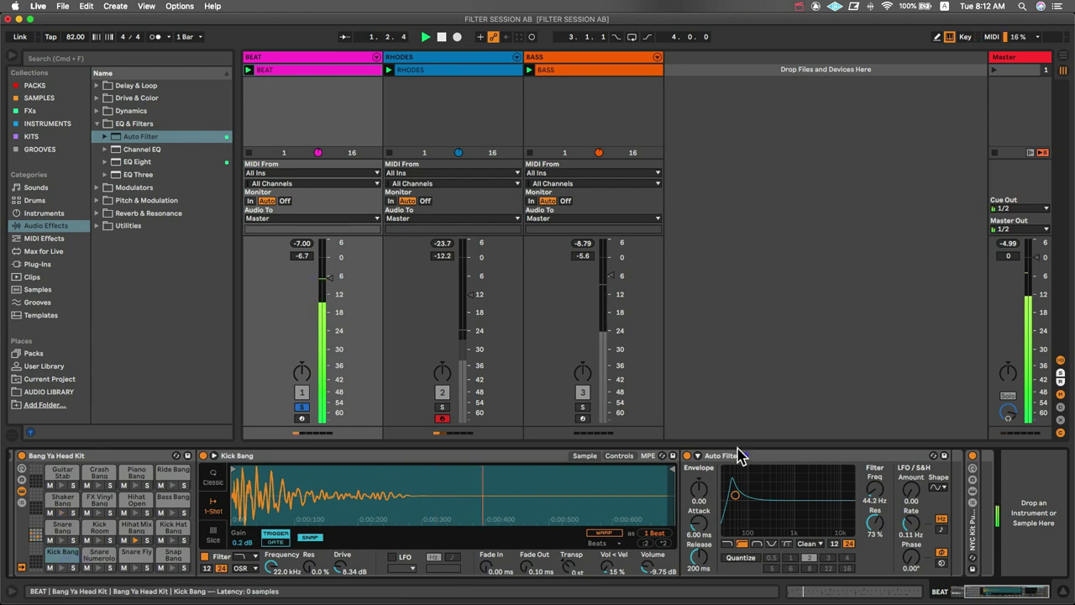
{"action": "left_click", "coordinate": [686, 456]}
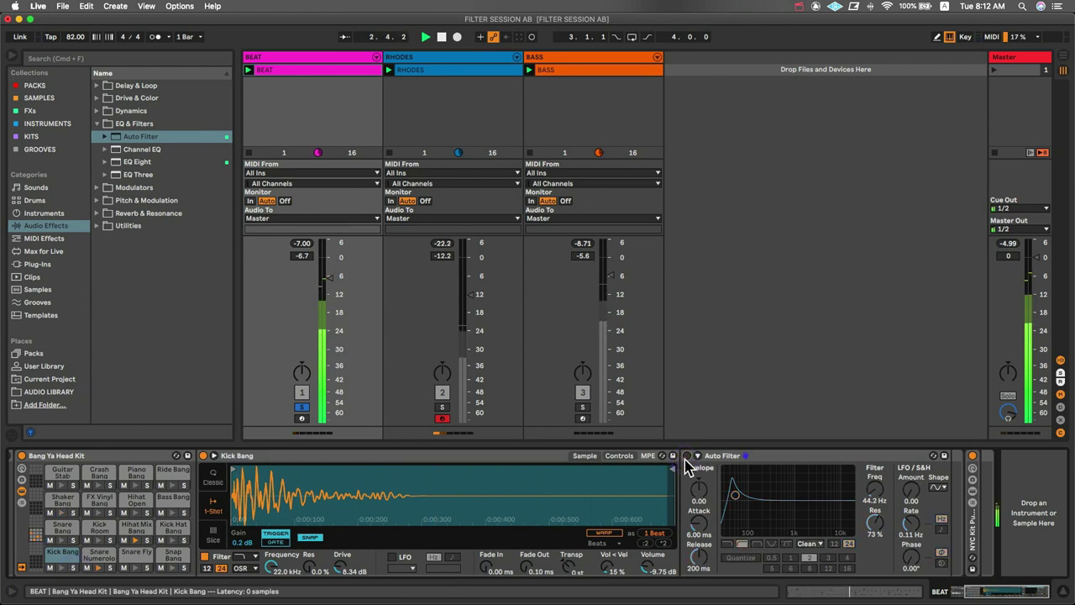
{"action": "left_click", "coordinate": [686, 457]}
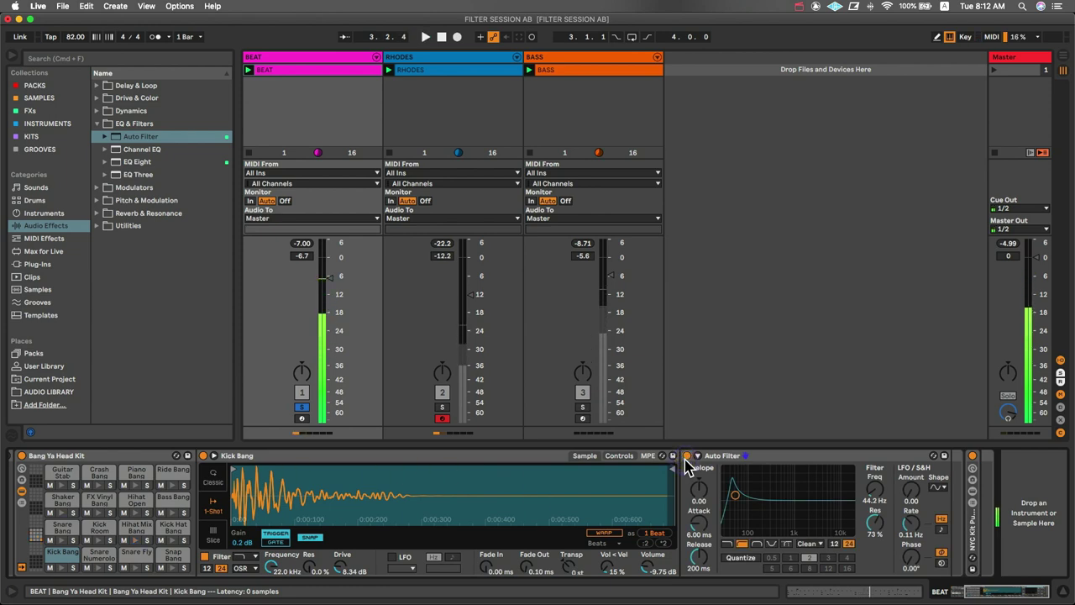
{"action": "left_click", "coordinate": [73, 568]}
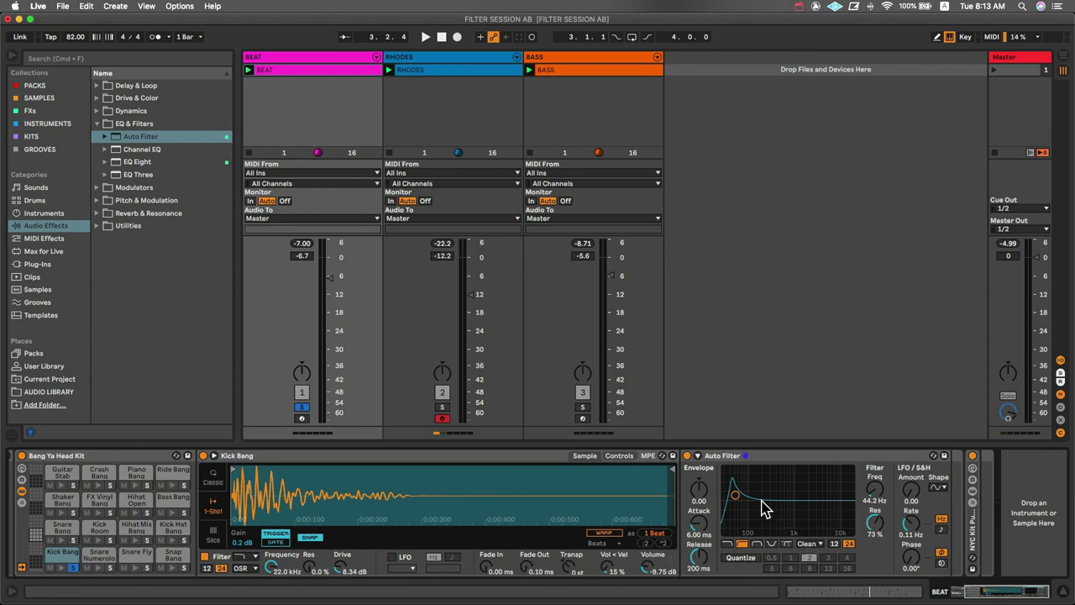
- Change the Auto Filter's circuit type to MS2 and raise its Drive to 2.10 dB
{"action": "left_click", "coordinate": [810, 543]}
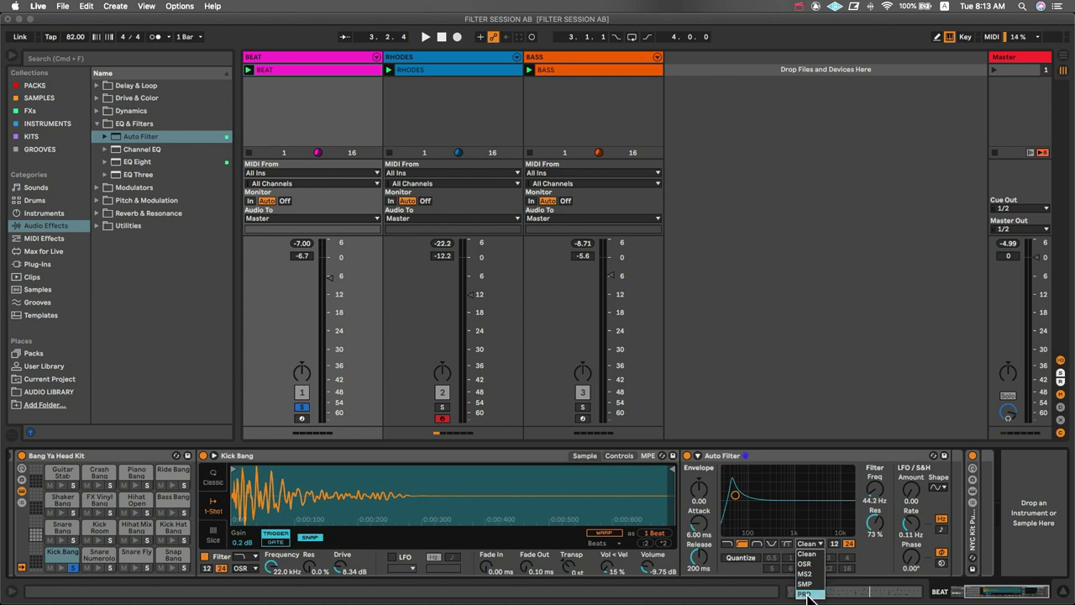
{"action": "left_click", "coordinate": [804, 573]}
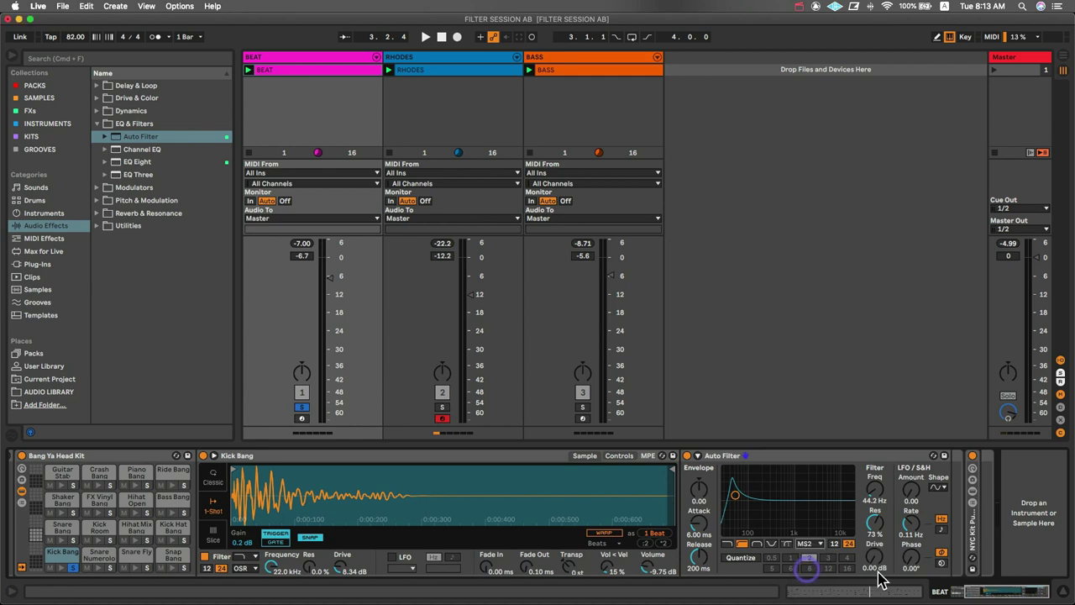
{"action": "left_click_drag", "start_coordinate": [878, 563], "coordinate": [879, 558]}
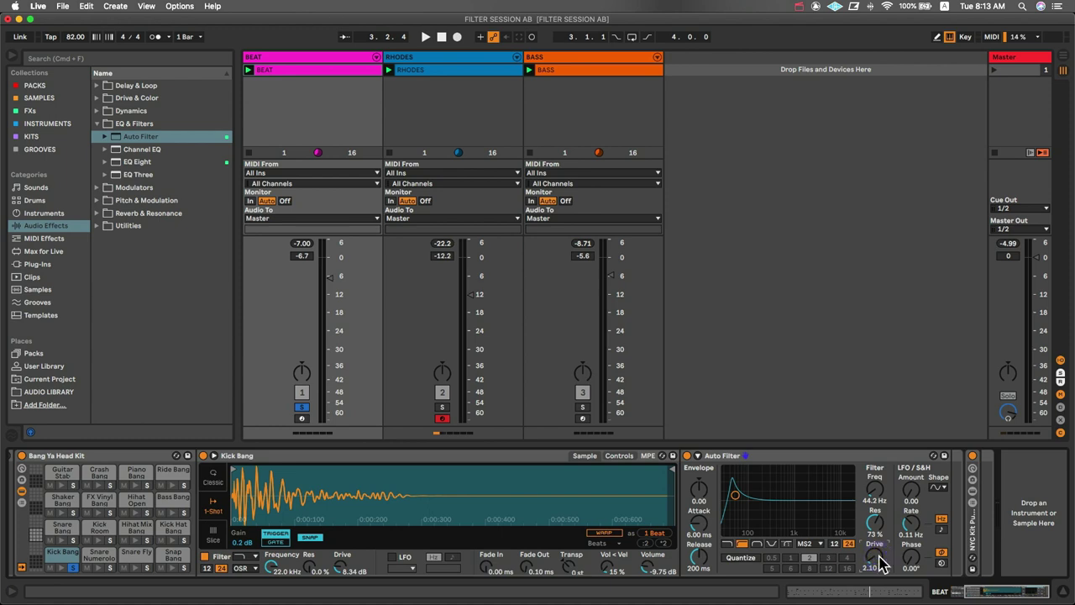
- Play the beat and compare the driven MS2 filter on the kick with the Auto Filter switched off
{"action": "key", "text": "space"}
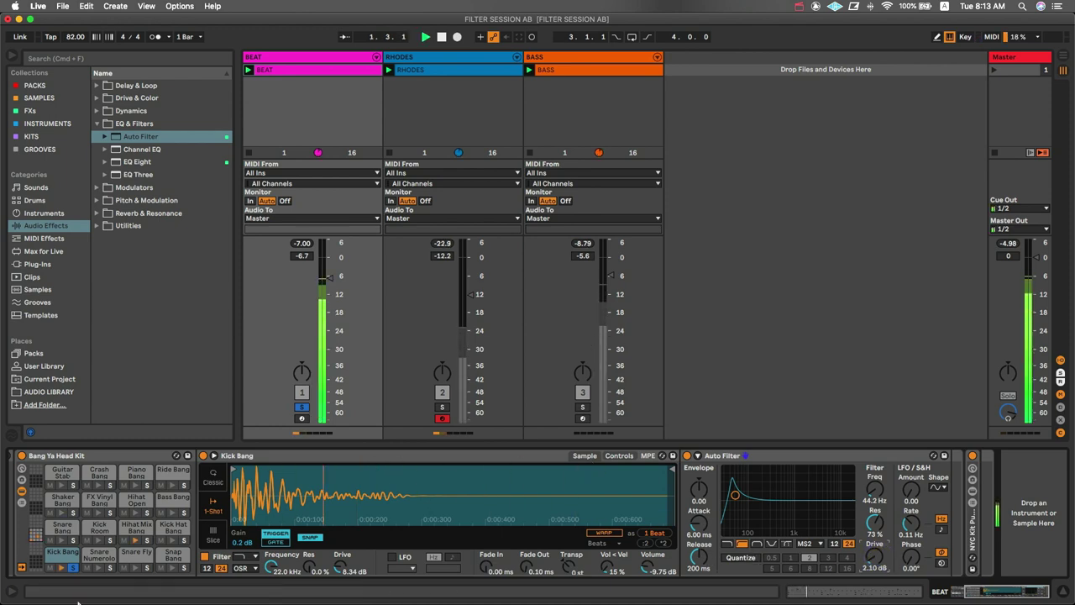
{"action": "left_click", "coordinate": [686, 455]}
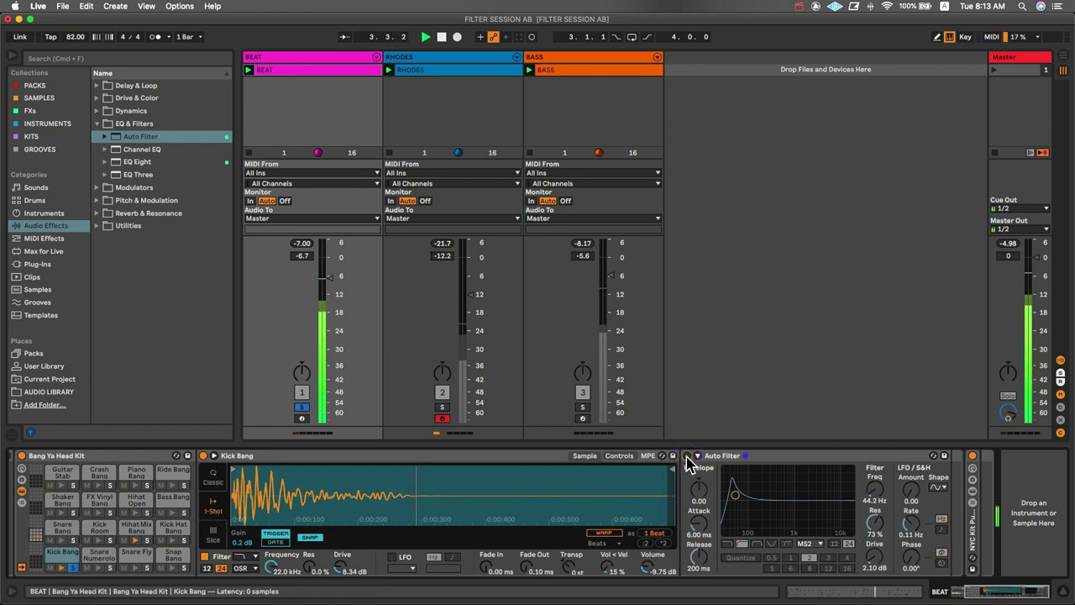
{"action": "left_click", "coordinate": [686, 456]}
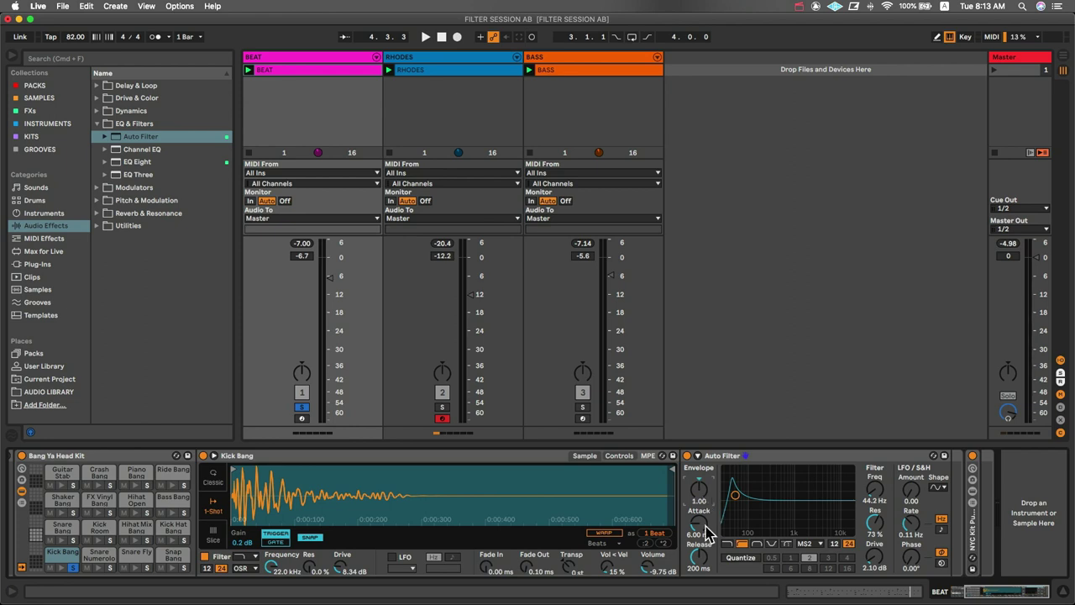
- Set the filter envelope's attack to 9.83 ms and release to 85.8 ms, auditioning envelope amounts up to about 62.5
{"action": "left_click", "coordinate": [697, 521]}
{"action": "key", "text": "space"}
{"action": "left_click_drag", "start_coordinate": [702, 491], "coordinate": [701, 483]}
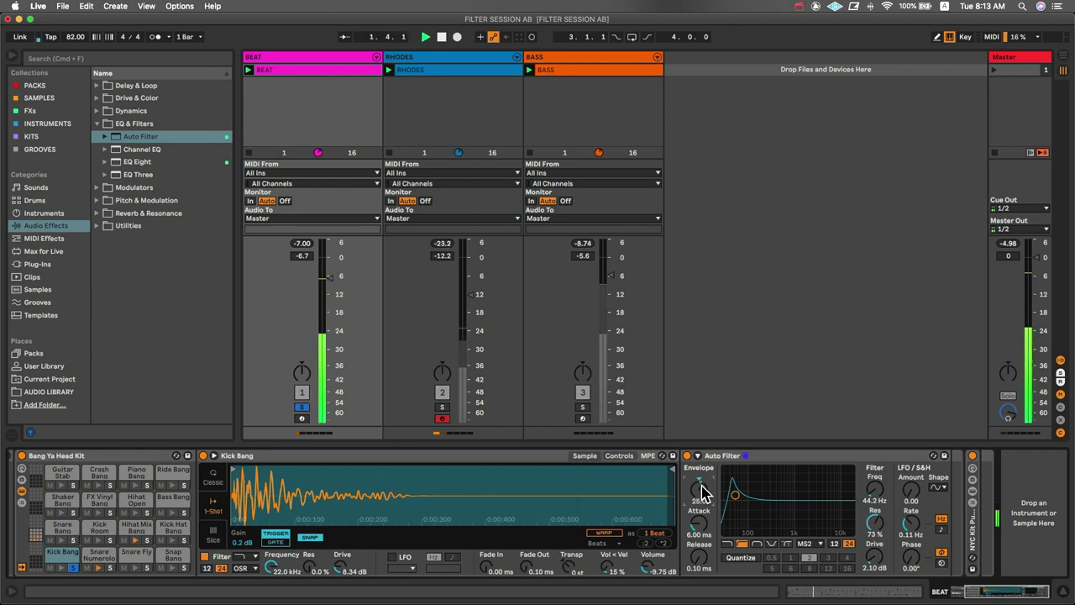
{"action": "left_click_drag", "start_coordinate": [702, 491], "coordinate": [700, 513]}
{"action": "left_click_drag", "start_coordinate": [702, 561], "coordinate": [702, 538]}
{"action": "left_click_drag", "start_coordinate": [700, 488], "coordinate": [701, 464]}
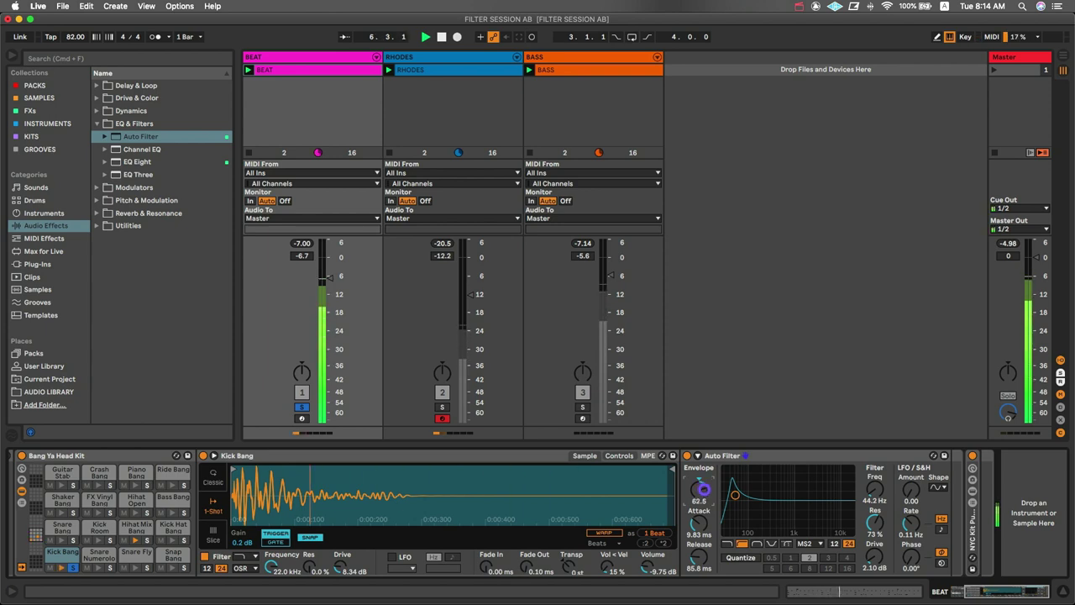
- Lower the filter's envelope amount to 6.05 while auditioning the kick
{"action": "key", "text": "space"}
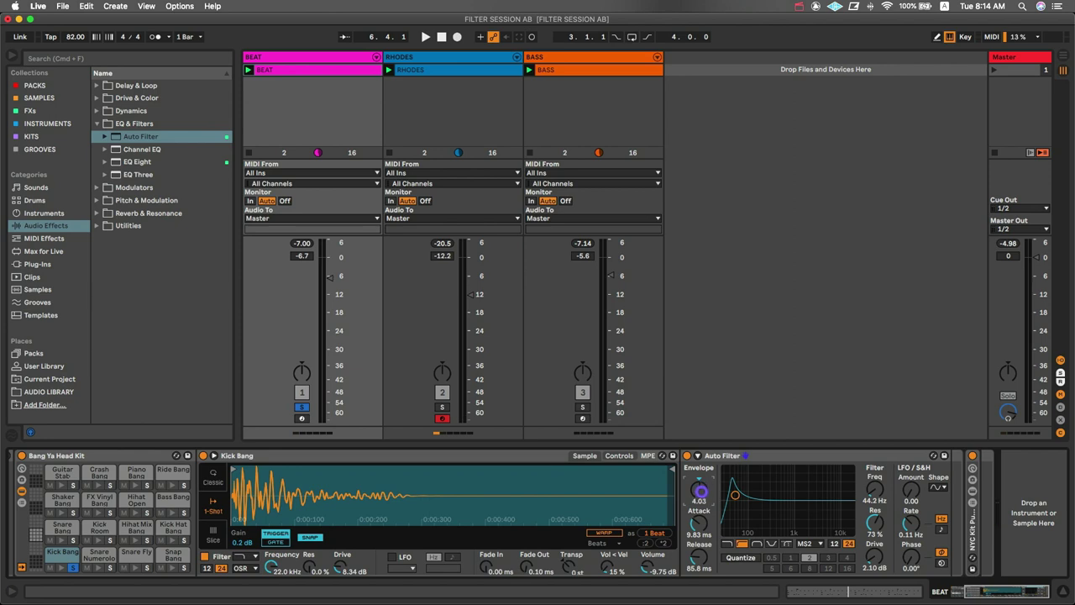
{"action": "key", "text": "space"}
{"action": "left_click_drag", "start_coordinate": [700, 491], "coordinate": [700, 508]}
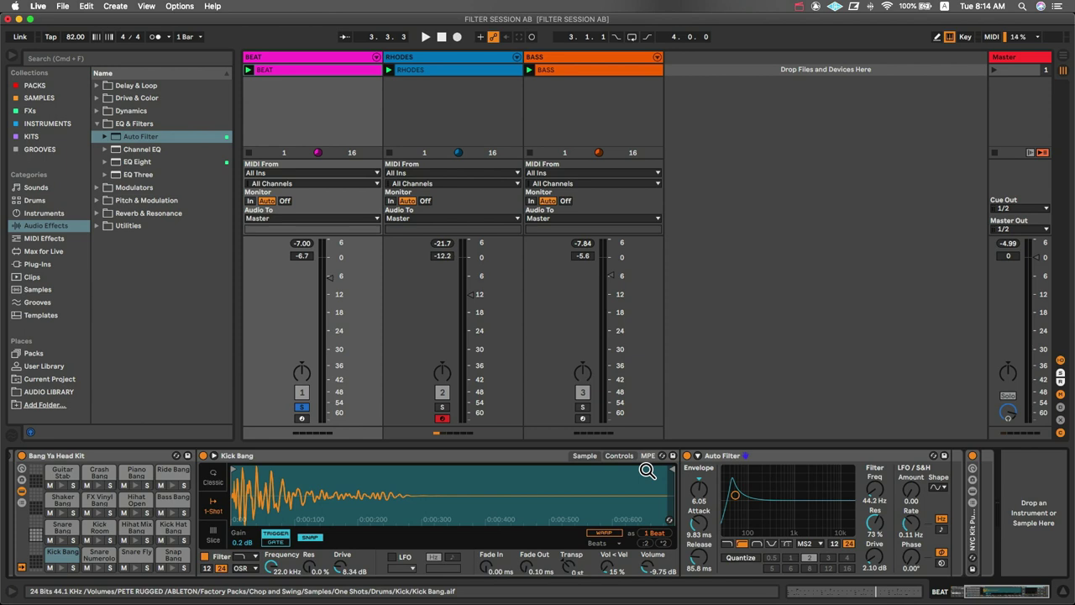
- Play the beat, compare the kick with its Auto Filter off and on, and raise the envelope amount to 10.0
{"action": "key", "text": "space"}
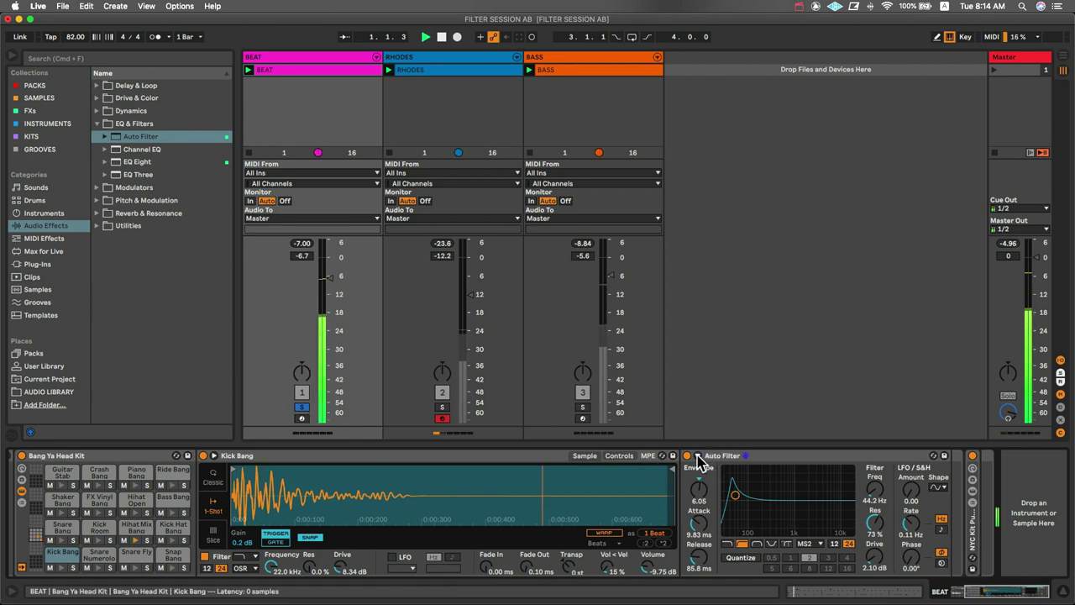
{"action": "left_click", "coordinate": [687, 456]}
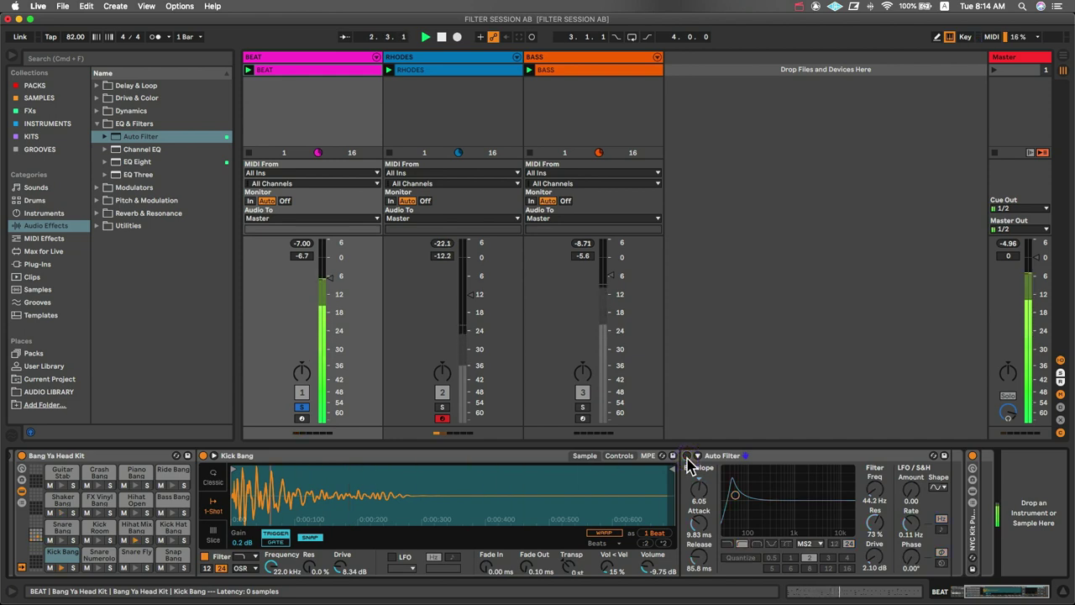
{"action": "left_click", "coordinate": [687, 456]}
{"action": "left_click_drag", "start_coordinate": [708, 493], "coordinate": [708, 491]}
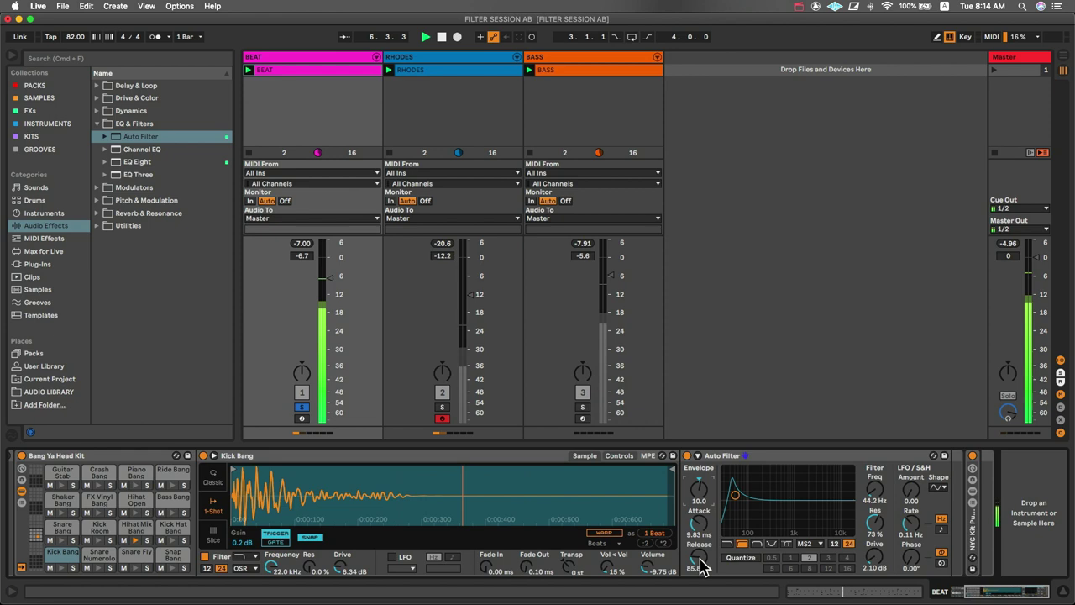
{"action": "key", "text": "space"}
- Take the BEAT track out of solo, duplicate the BASS track and solo only the copy
{"action": "left_click", "coordinate": [301, 406]}
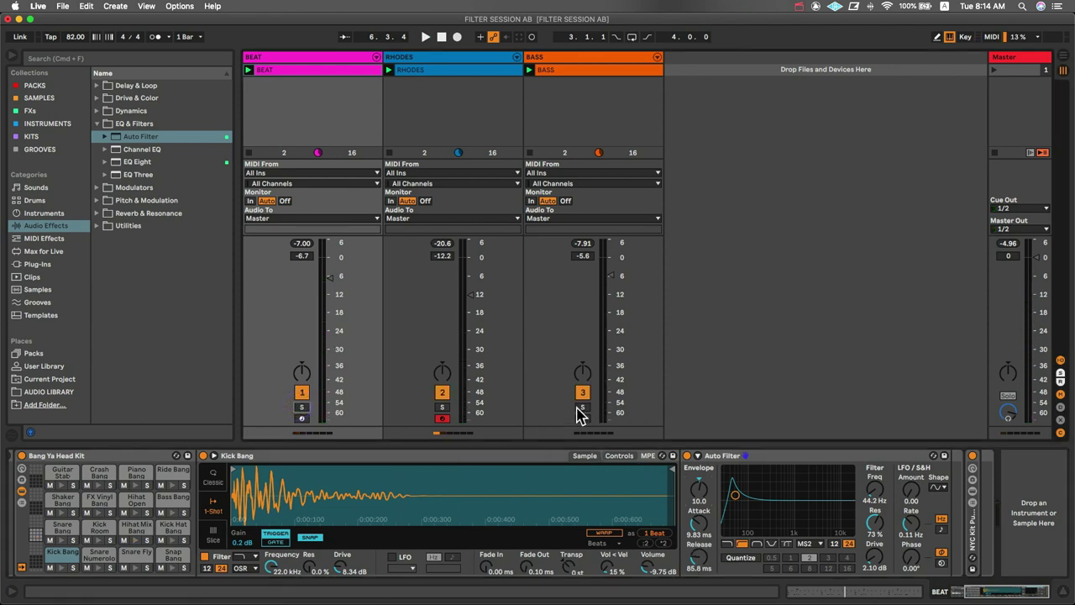
{"action": "left_click", "coordinate": [603, 61]}
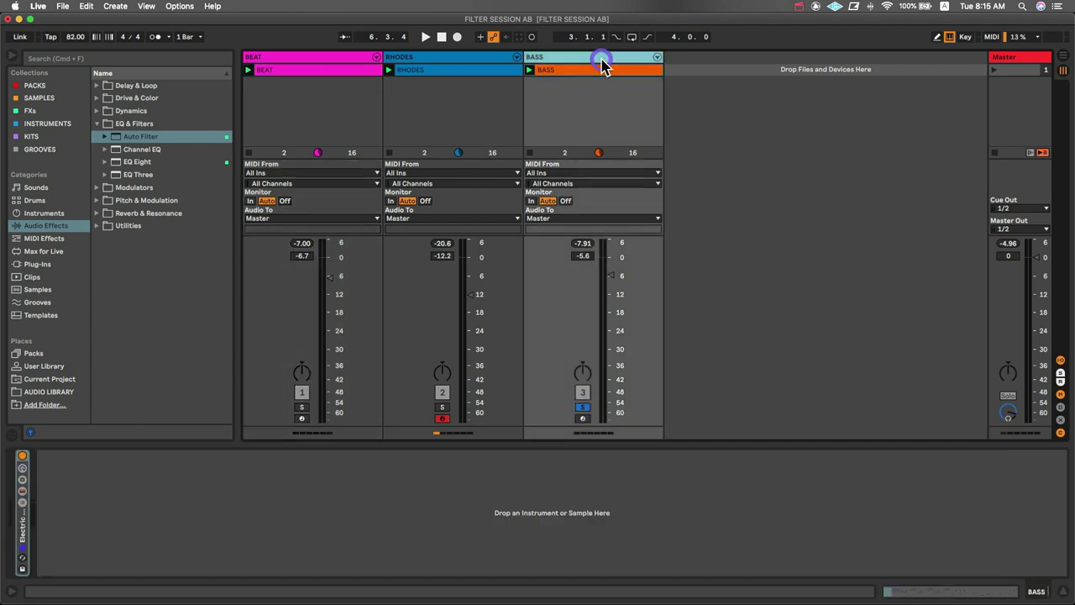
{"action": "key", "text": "super+d"}
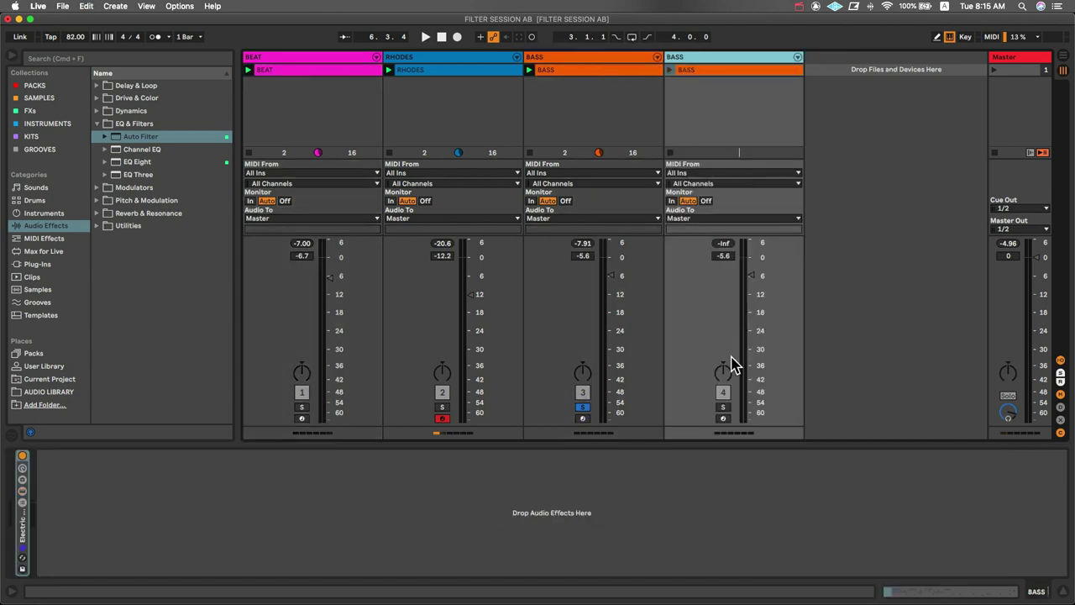
{"action": "left_click", "coordinate": [724, 408]}
{"action": "left_click", "coordinate": [582, 408]}
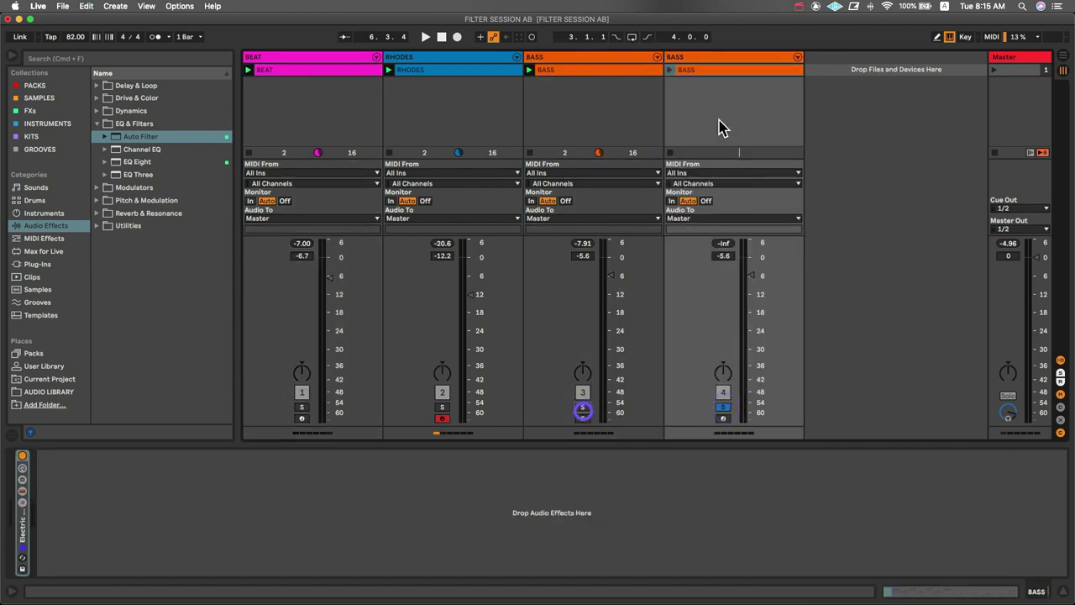
- Rename the duplicated bass track to BASS SUB
{"action": "left_click", "coordinate": [710, 61]}
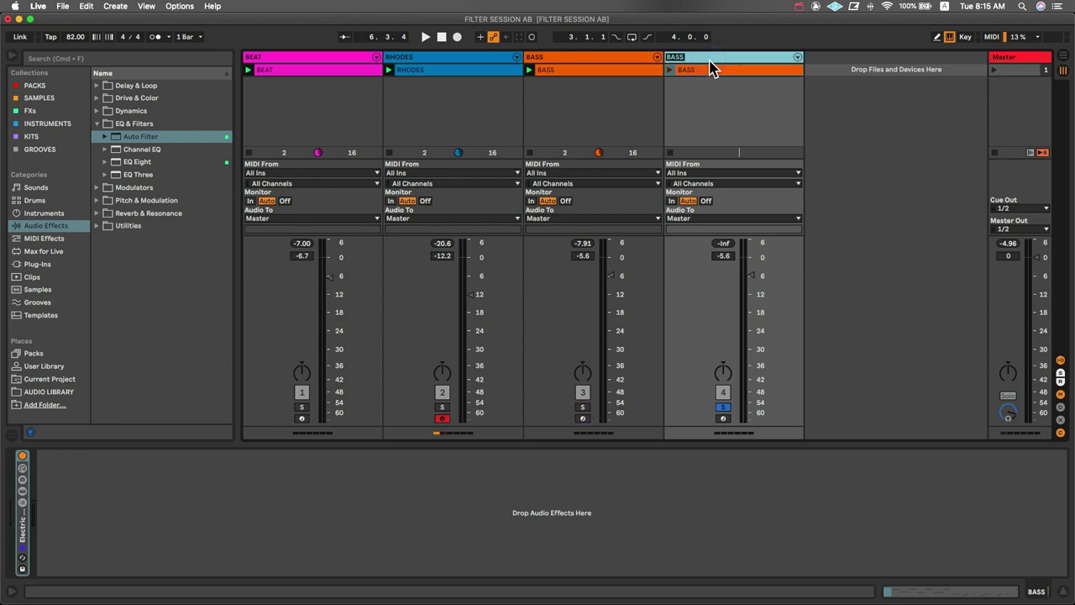
{"action": "type", "text": "UB"}
{"action": "key", "text": "Return"}
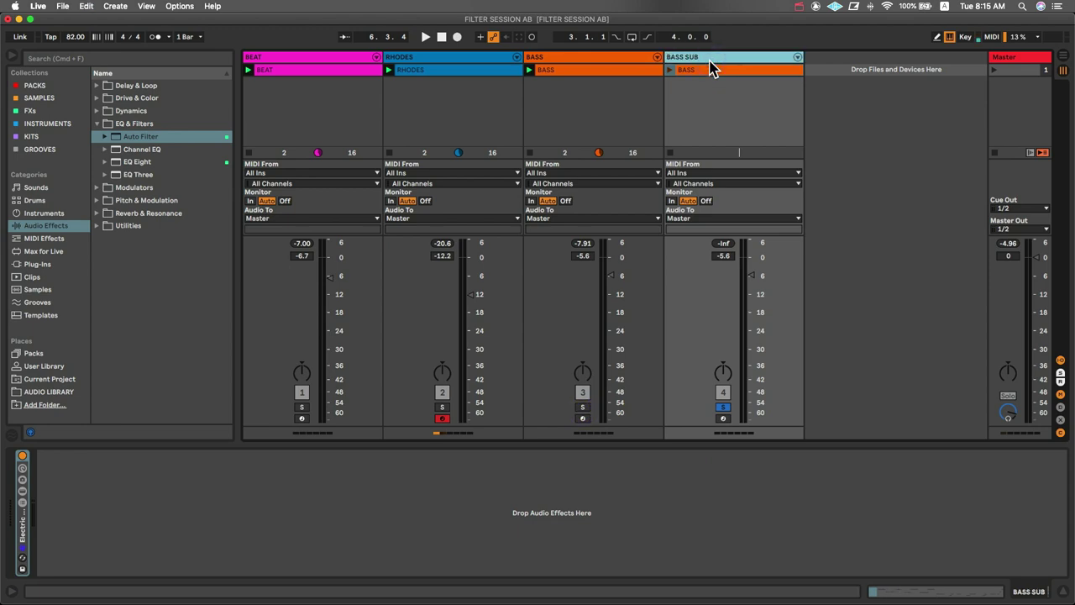
- Add an Auto Filter to the BASS SUB track and, during playback, tune its low-pass to 92.0 Hz with 43% resonance
{"action": "left_click_drag", "start_coordinate": [137, 140], "coordinate": [688, 134]}
{"action": "left_click_drag", "start_coordinate": [200, 528], "coordinate": [101, 511]}
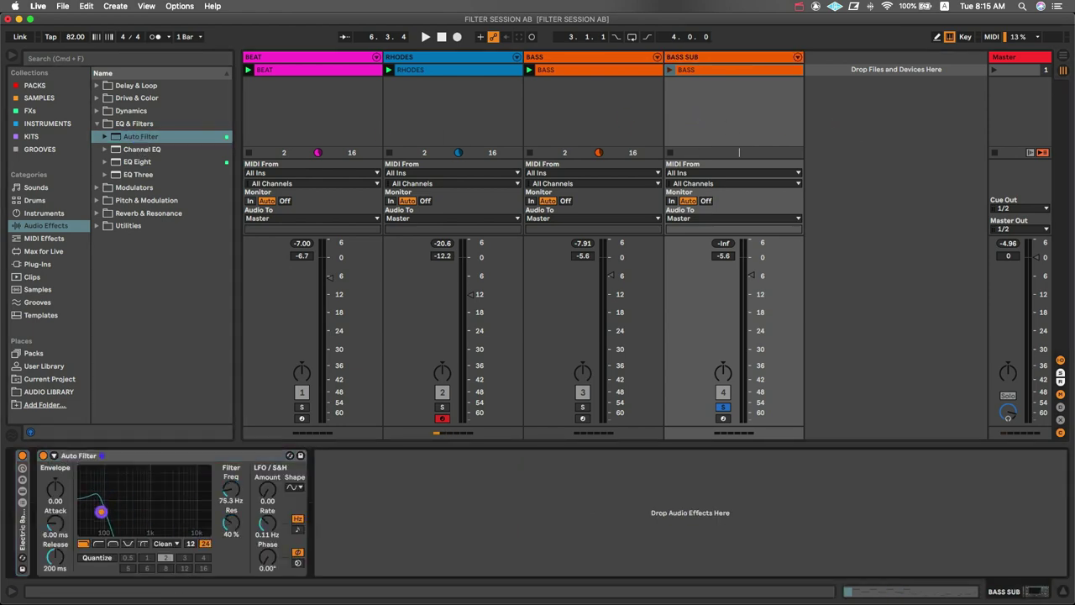
{"action": "left_click", "coordinate": [993, 74]}
{"action": "left_click_drag", "start_coordinate": [101, 511], "coordinate": [104, 507]}
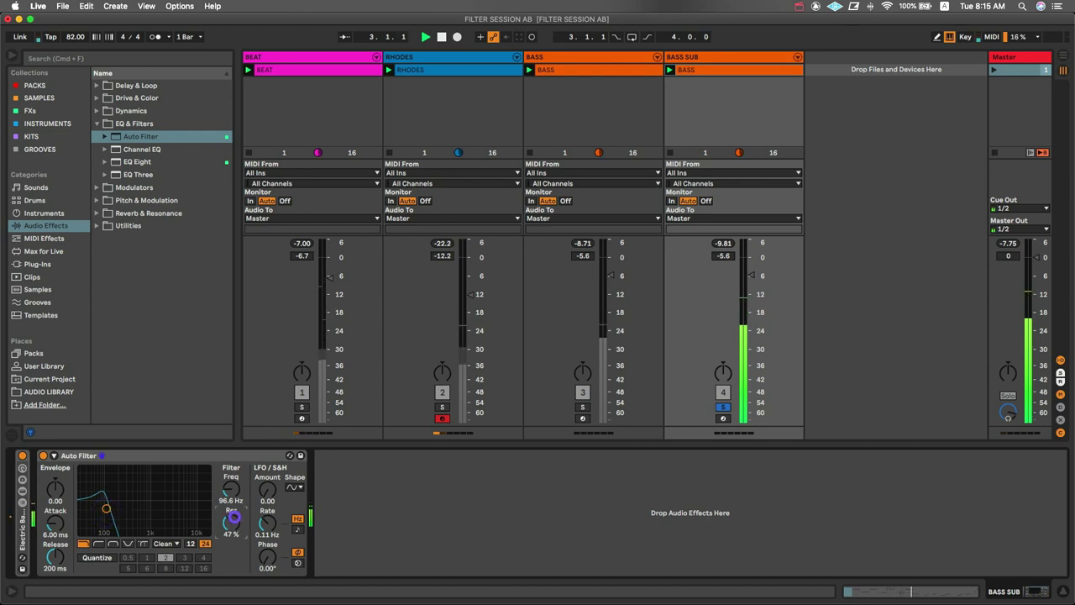
{"action": "left_click_drag", "start_coordinate": [234, 518], "coordinate": [230, 497]}
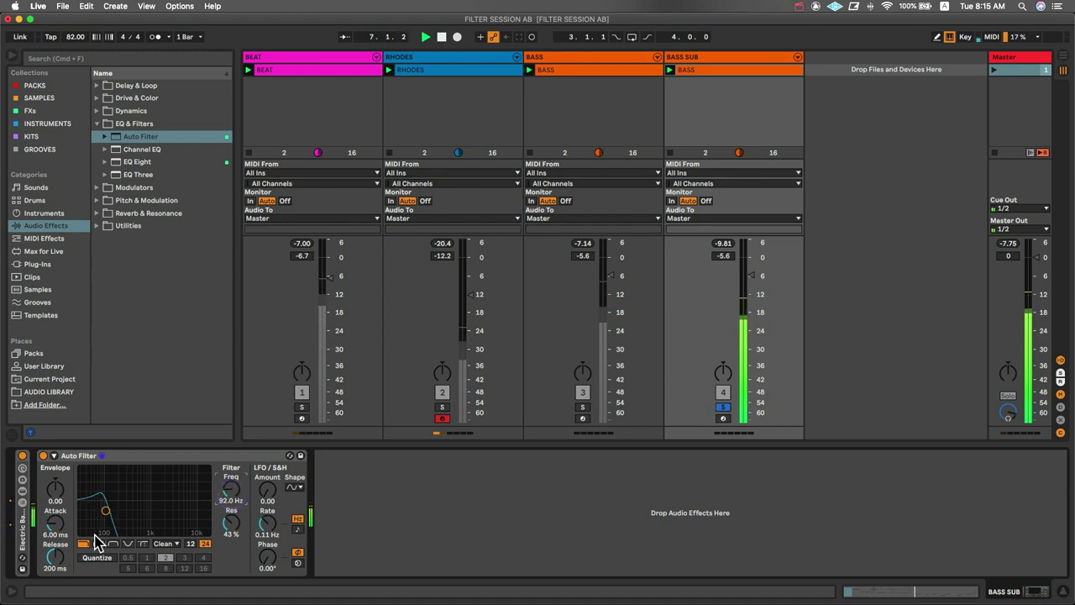
- Change the BASS SUB filter's circuit type to PRD and raise its Drive to 2.29 dB
{"action": "left_click", "coordinate": [166, 542]}
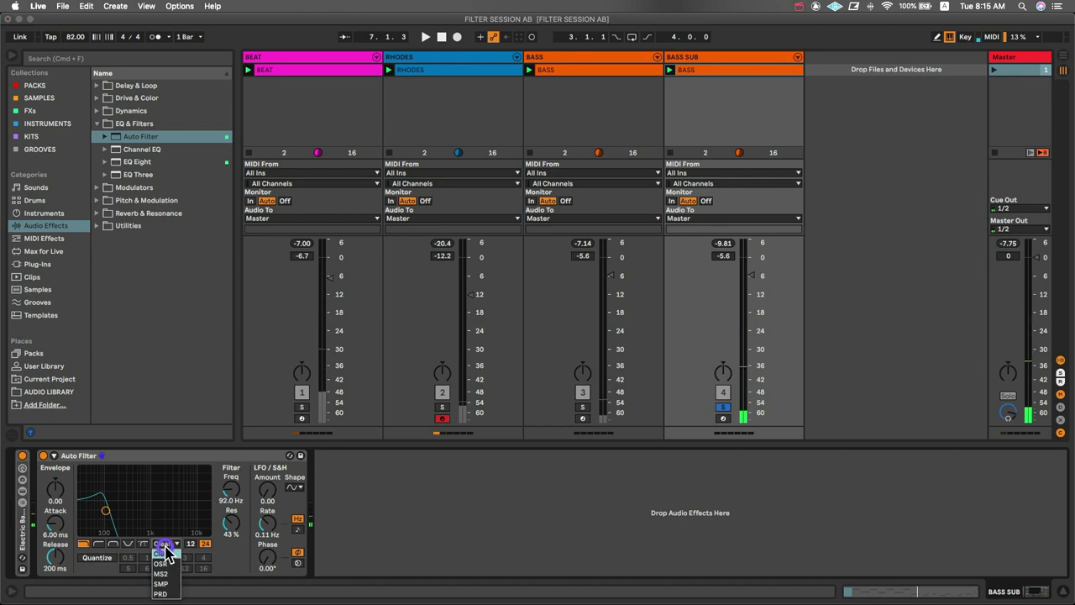
{"action": "left_click", "coordinate": [161, 593]}
{"action": "left_click_drag", "start_coordinate": [232, 556], "coordinate": [232, 556]}
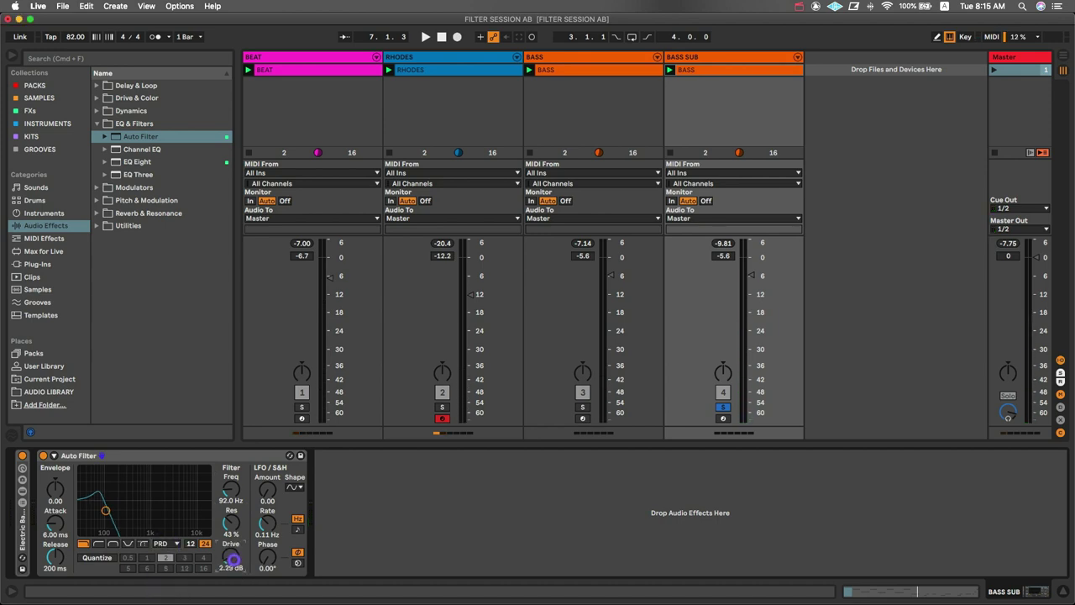
- Raise the BASS SUB track volume to -2.6 dB while it plays
{"action": "key", "text": "space"}
{"action": "left_click", "coordinate": [743, 271]}
{"action": "left_click_drag", "start_coordinate": [744, 271], "coordinate": [743, 271]}
{"action": "key", "text": "space"}
- Solo the BASS track alongside BASS SUB, lower BASS to -11.4 dB, and compare playback without and with the sub
{"action": "left_click", "coordinate": [582, 407]}
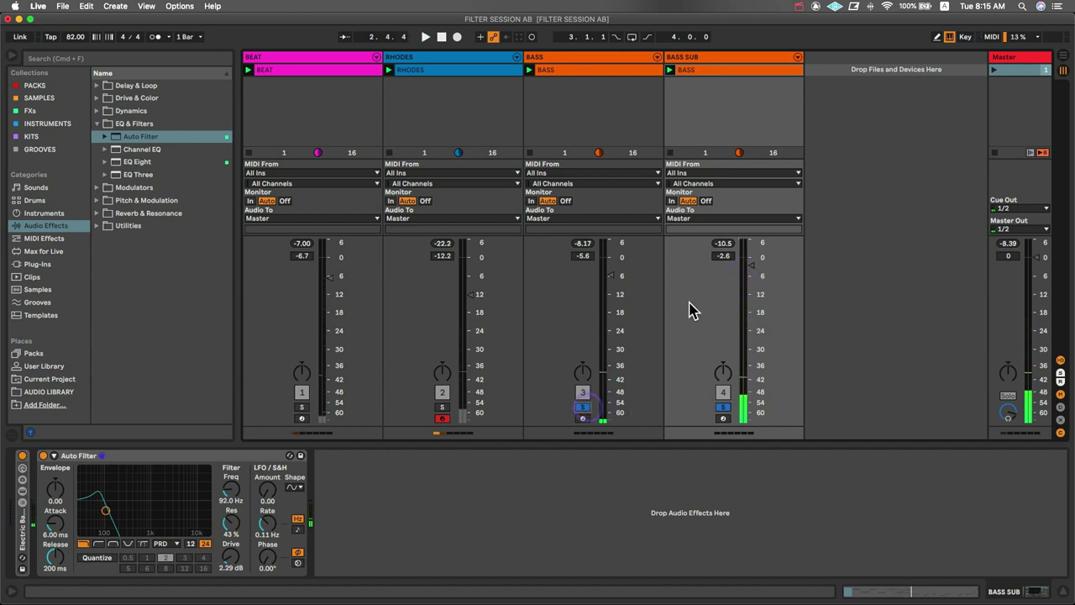
{"action": "key", "text": "space"}
{"action": "left_click_drag", "start_coordinate": [613, 275], "coordinate": [613, 277]}
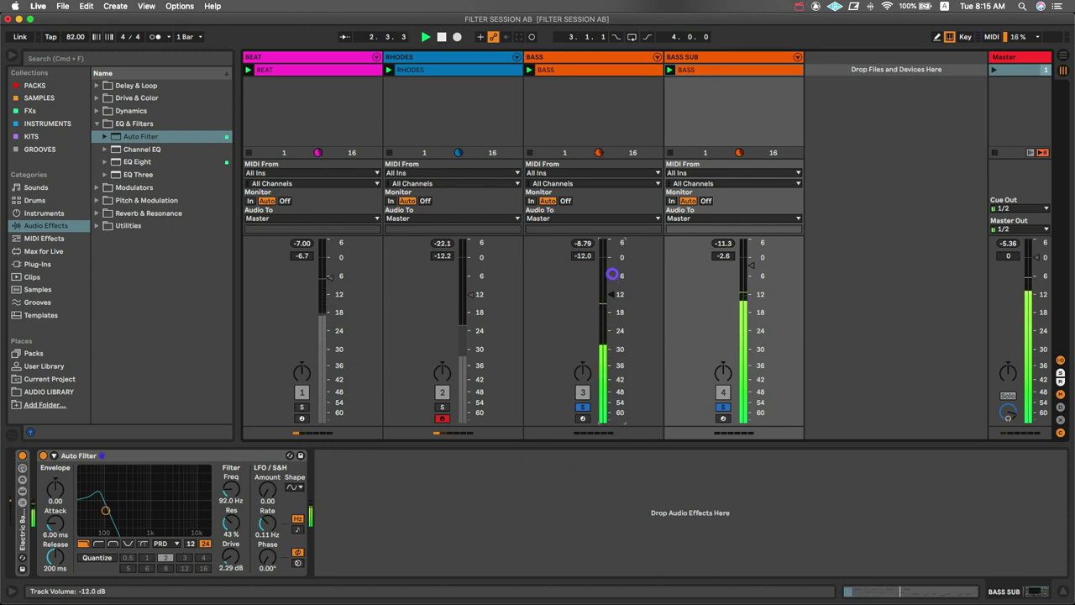
{"action": "left_click", "coordinate": [722, 407]}
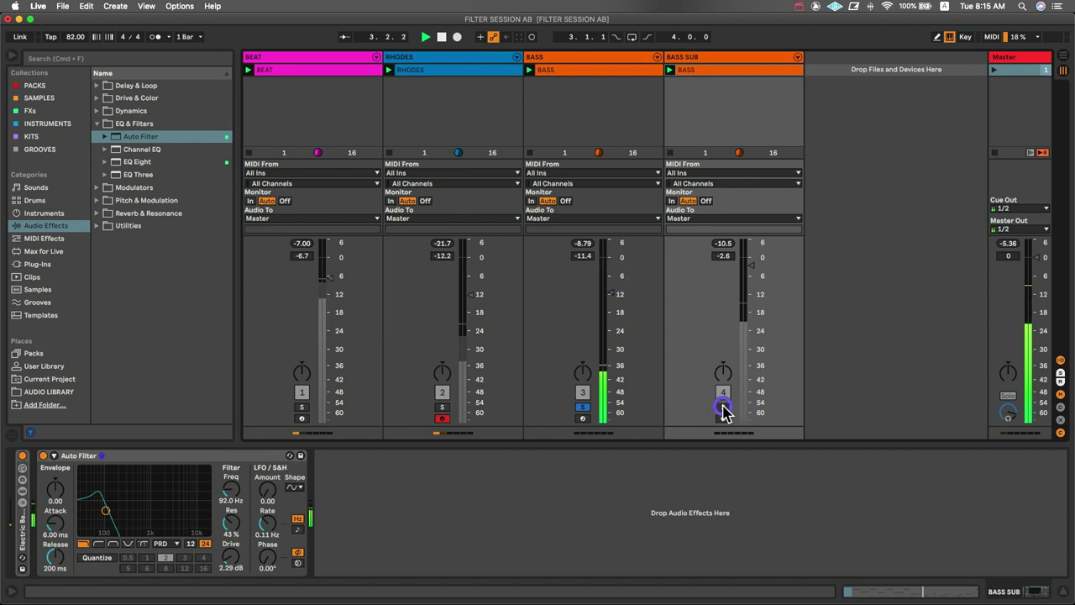
{"action": "left_click", "coordinate": [722, 407]}
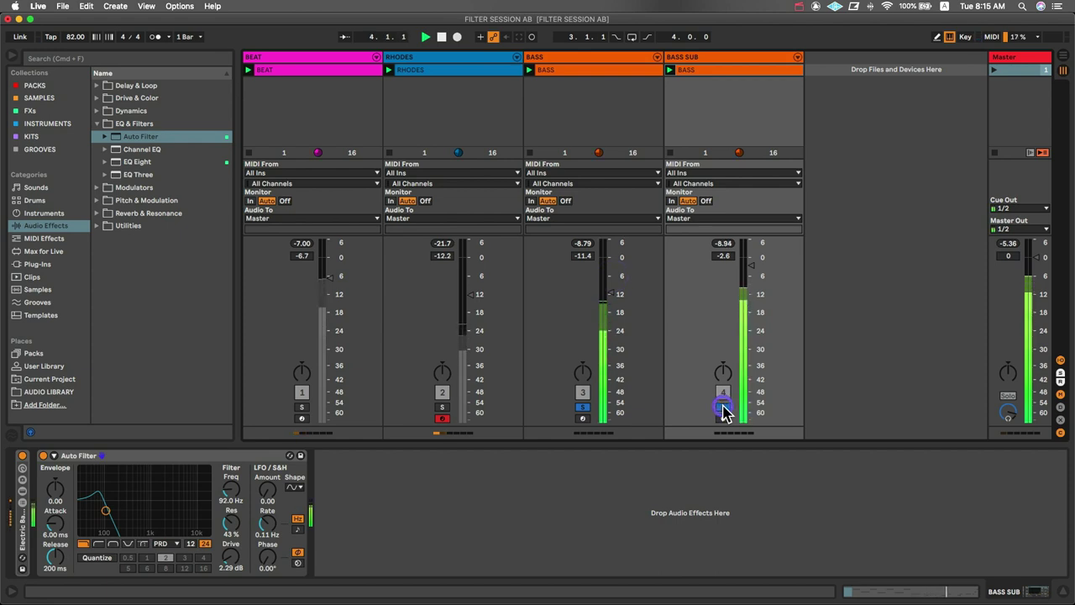
- Solo BEAT too and balance the track volumes: BEAT at -6.0 dB, BASS at -7.8 dB and BASS SUB at -4.0 dB
{"action": "left_click", "coordinate": [302, 409]}
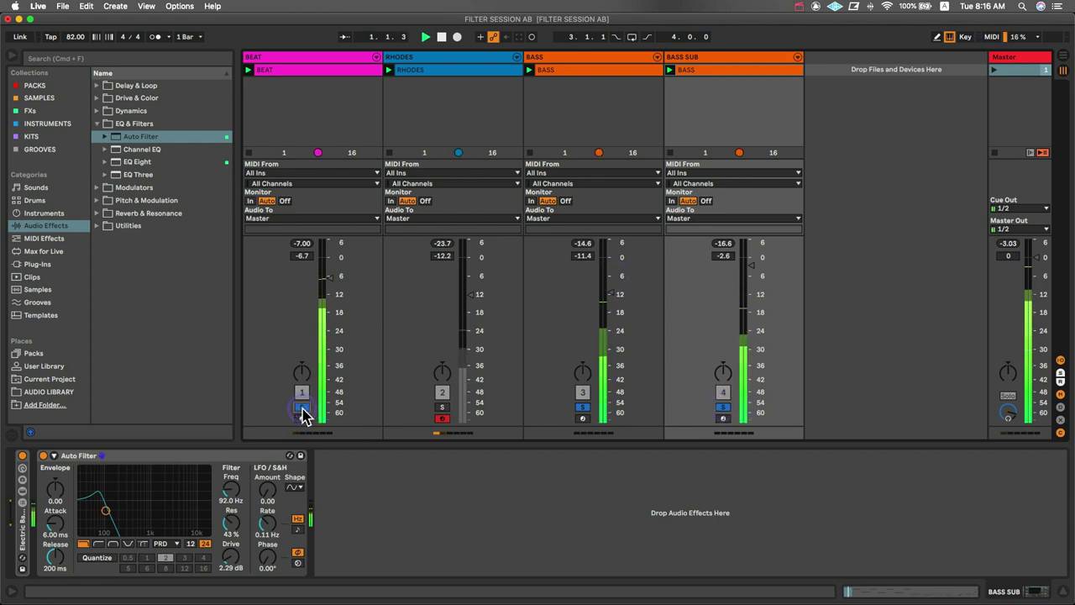
{"action": "left_click_drag", "start_coordinate": [602, 298], "coordinate": [606, 292]}
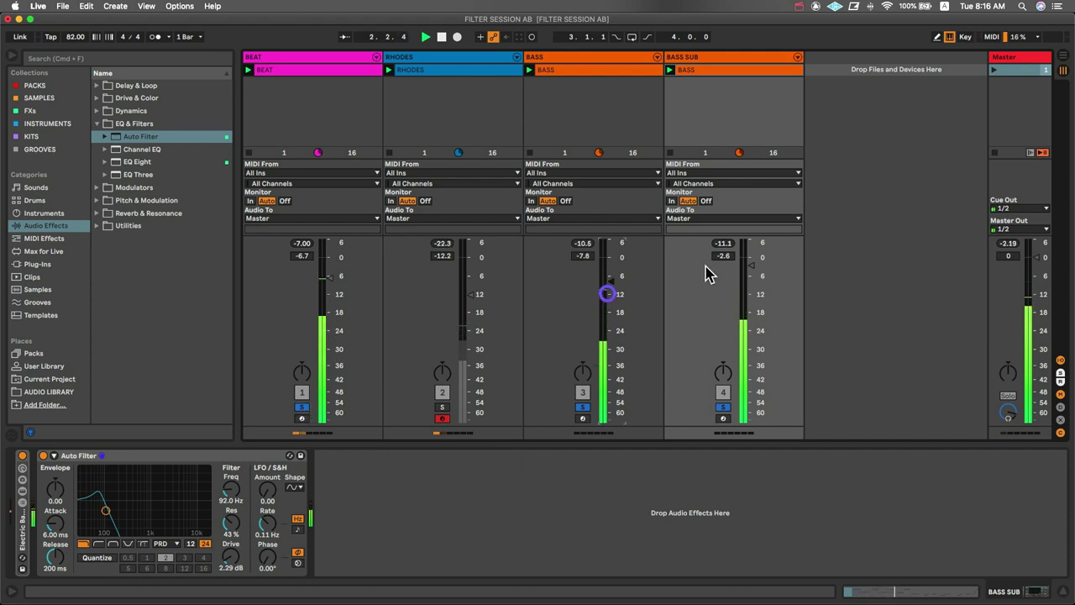
{"action": "left_click_drag", "start_coordinate": [746, 276], "coordinate": [748, 266]}
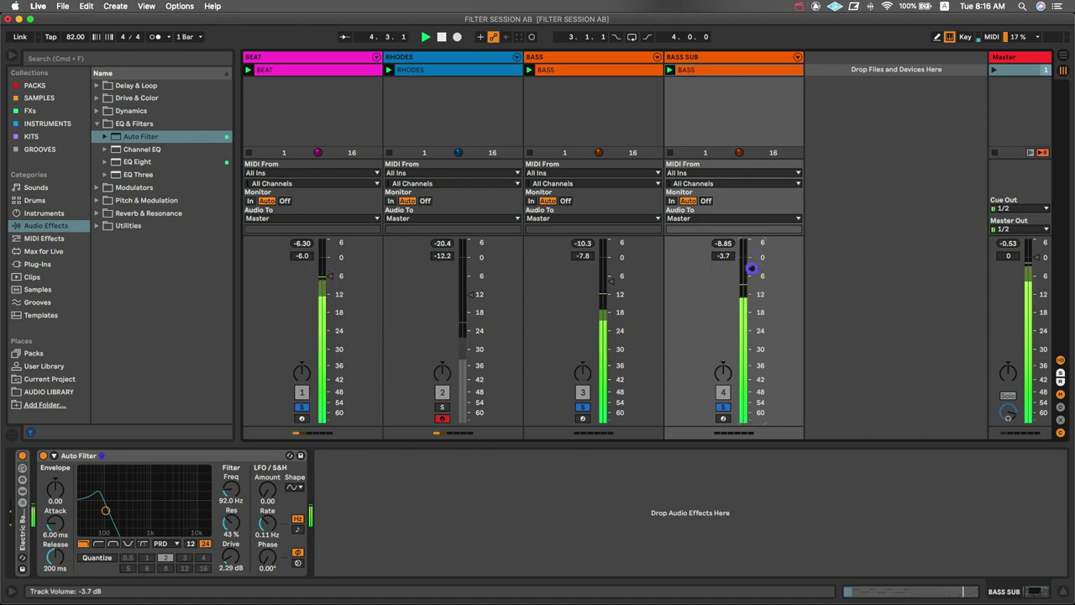
{"action": "left_click_drag", "start_coordinate": [750, 269], "coordinate": [750, 273]}
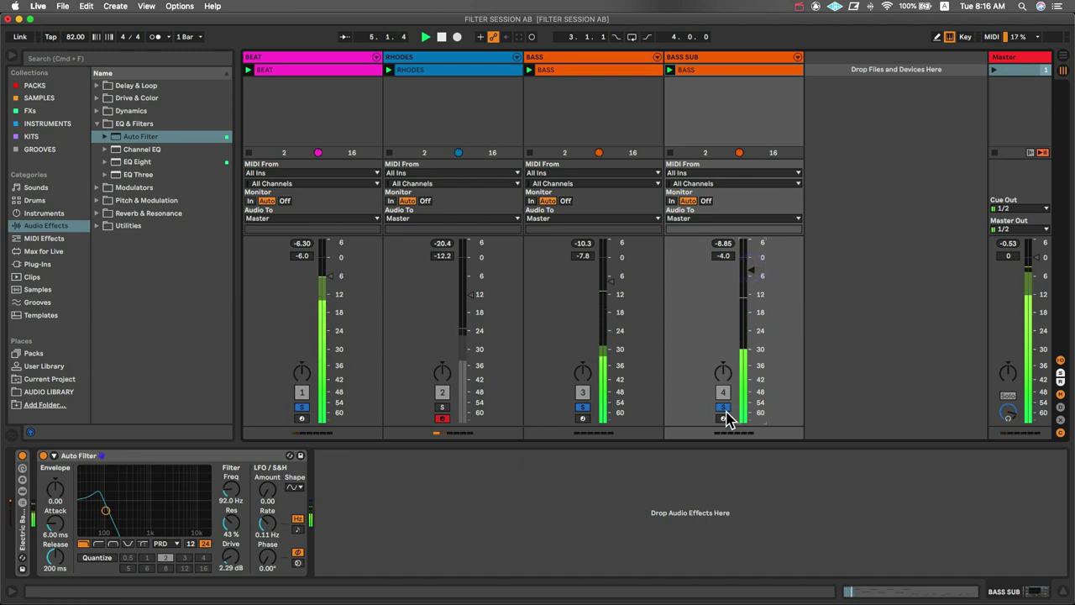
- Compare the soloed beat and bass without and with BASS SUB, and clear the solo on all tracks
{"action": "left_click", "coordinate": [723, 408]}
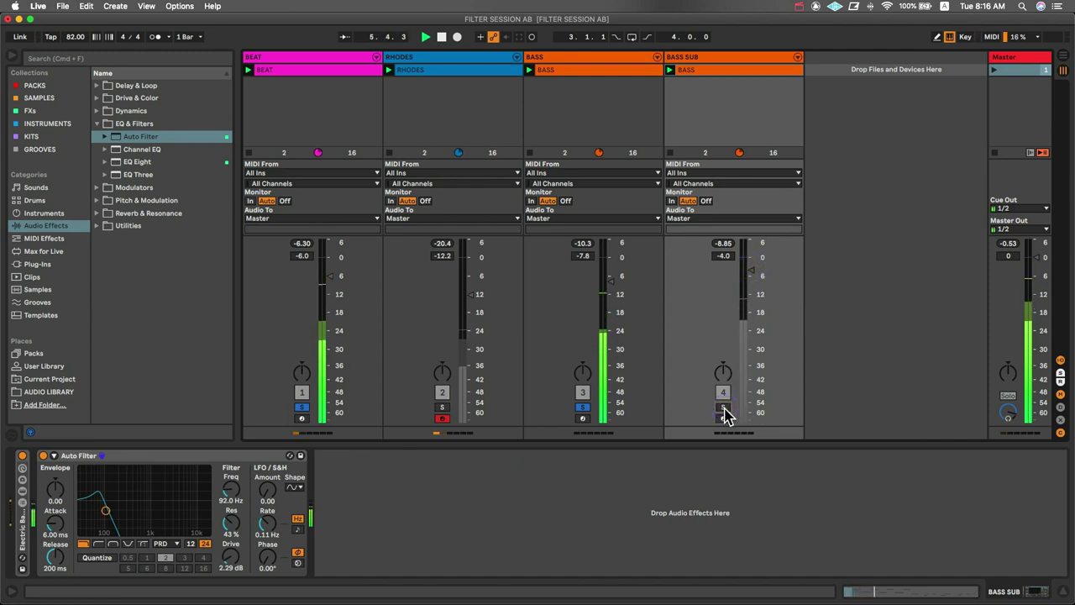
{"action": "left_click", "coordinate": [723, 409]}
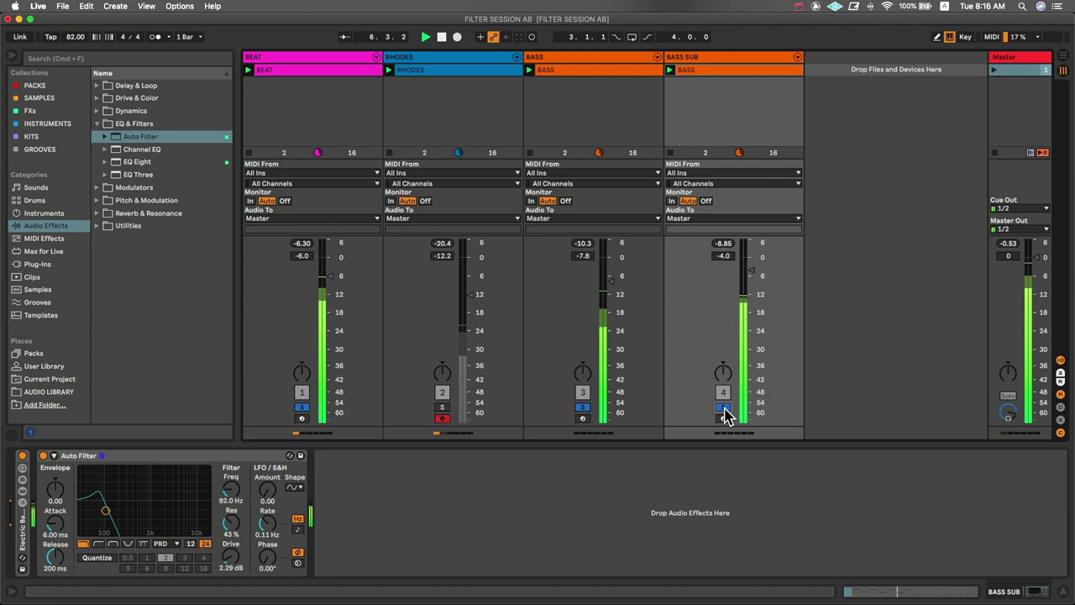
{"action": "left_click", "coordinate": [723, 409]}
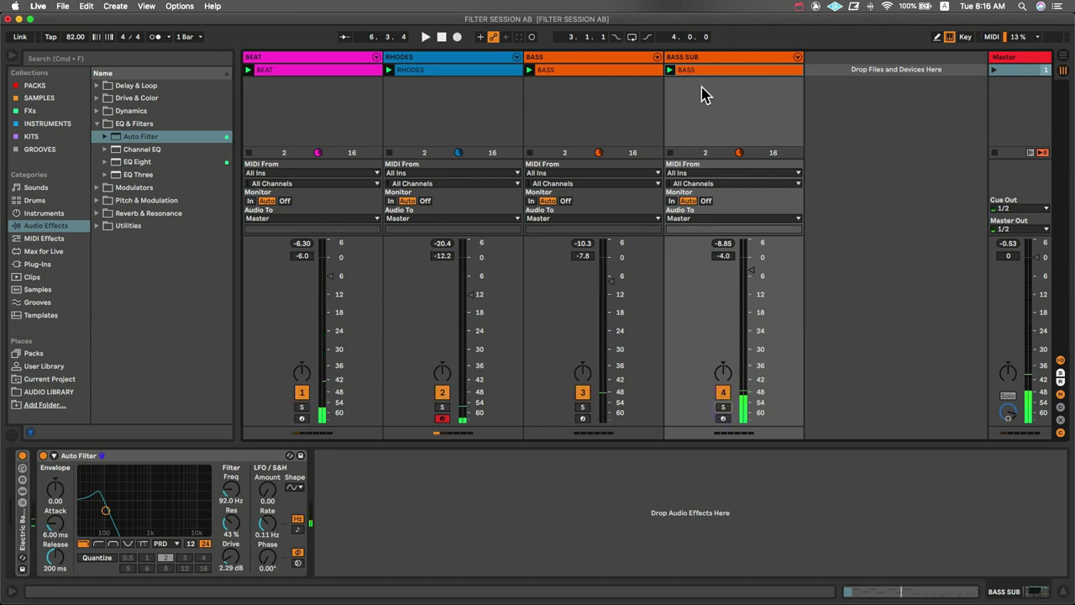
- Play the full beat with the kick's Auto Filter off and BASS SUB muted, and compare it with both enabled
{"action": "left_click", "coordinate": [694, 59]}
{"action": "left_click", "coordinate": [343, 56]}
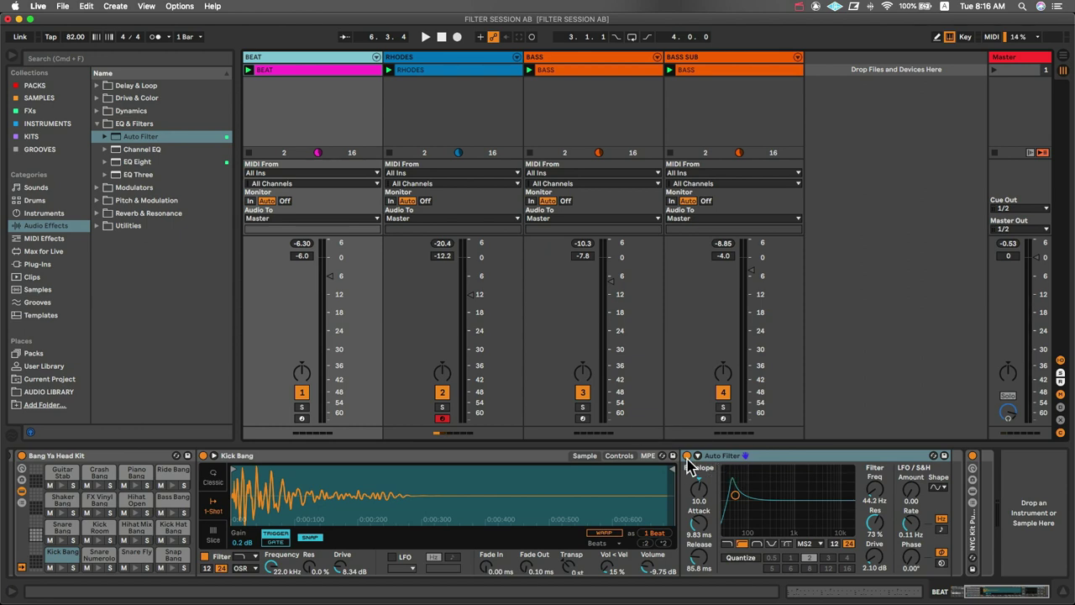
{"action": "left_click", "coordinate": [687, 456]}
{"action": "left_click", "coordinate": [724, 393]}
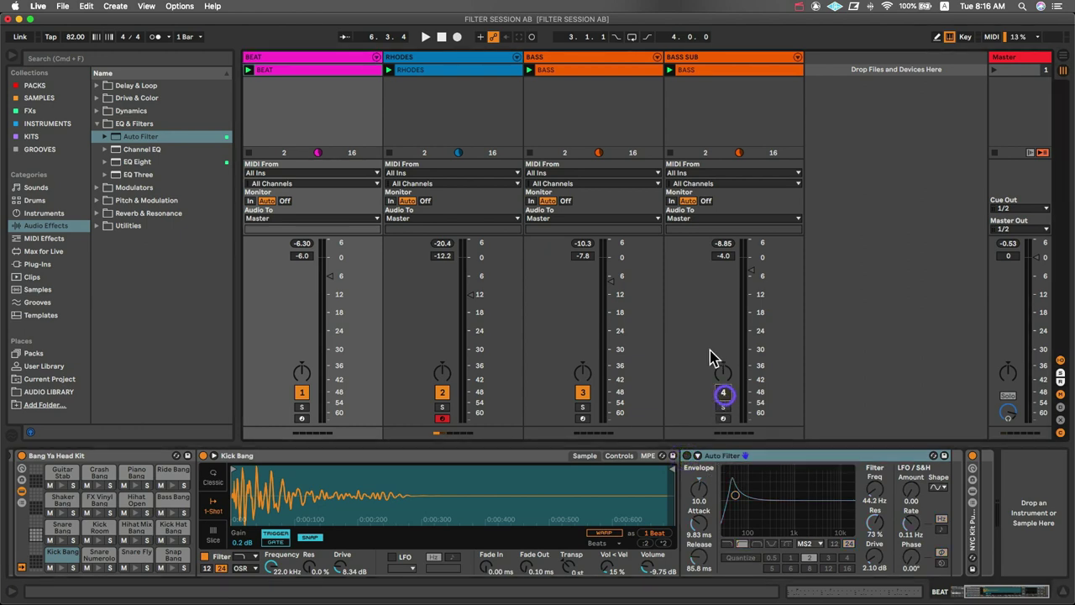
{"action": "key", "text": "space"}
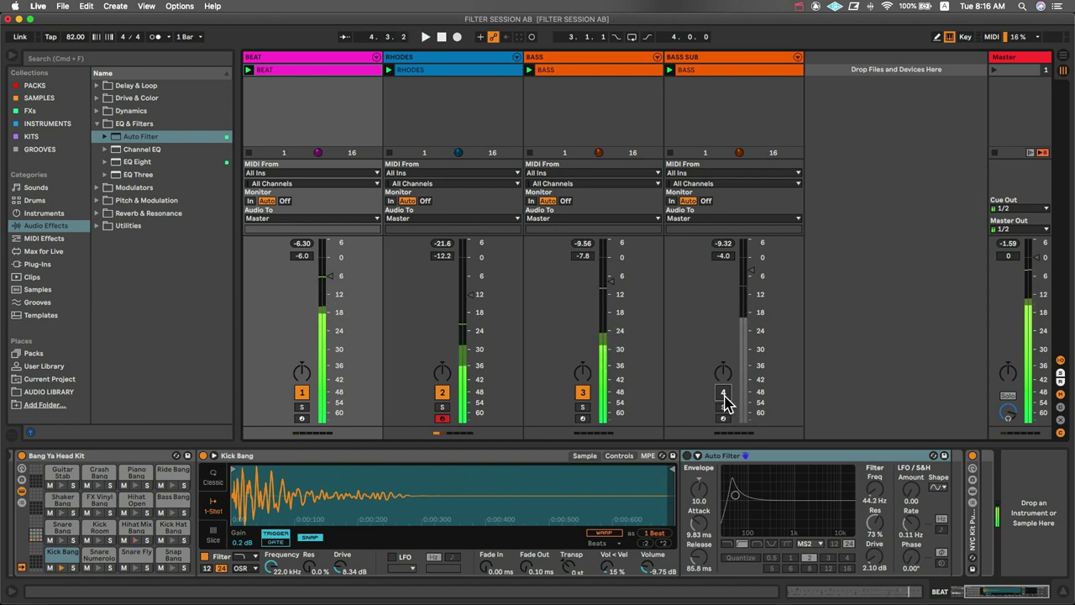
{"action": "left_click", "coordinate": [723, 393]}
{"action": "left_click", "coordinate": [688, 456]}
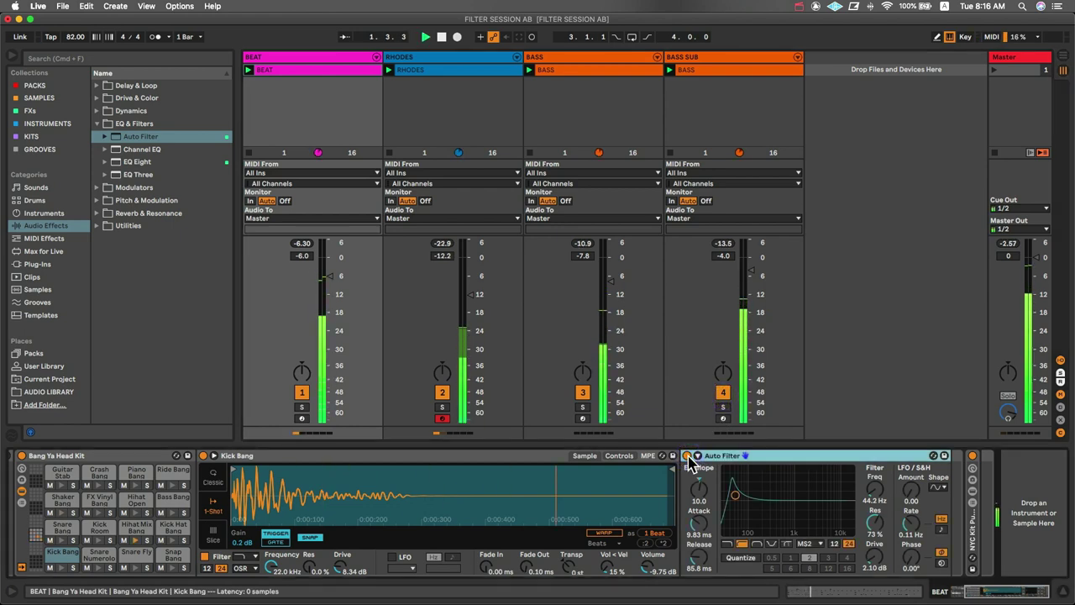
- Lower the BASS SUB track volume to -4.5 dB and its filter resonance to 37%, and stop playback
{"action": "left_click", "coordinate": [747, 272]}
{"action": "left_click_drag", "start_coordinate": [746, 271], "coordinate": [748, 275]}
{"action": "left_click", "coordinate": [710, 63]}
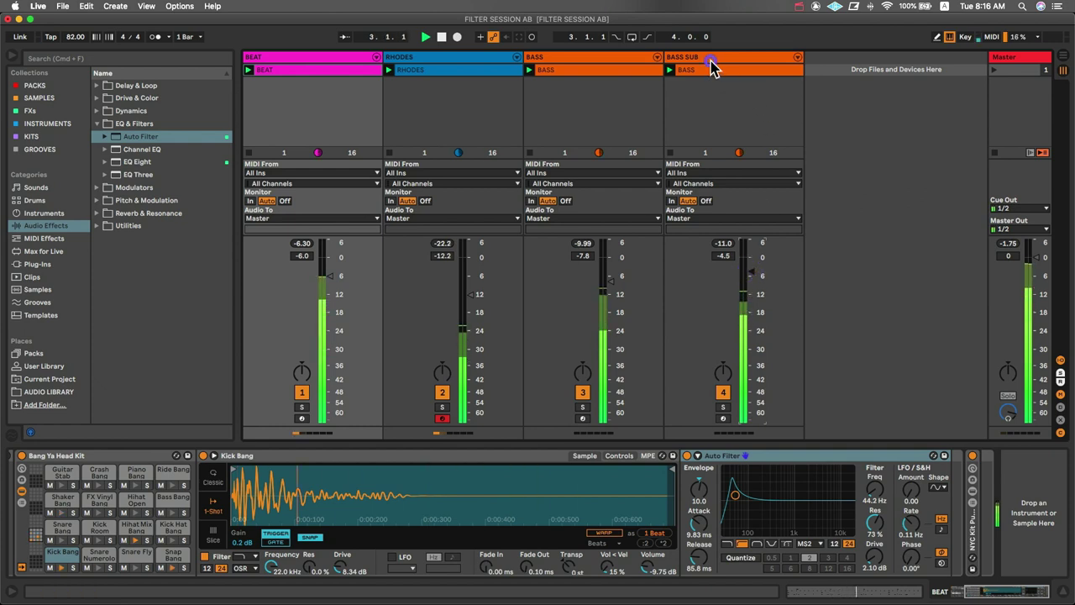
{"action": "left_click", "coordinate": [231, 524]}
{"action": "left_click_drag", "start_coordinate": [231, 524], "coordinate": [231, 529]}
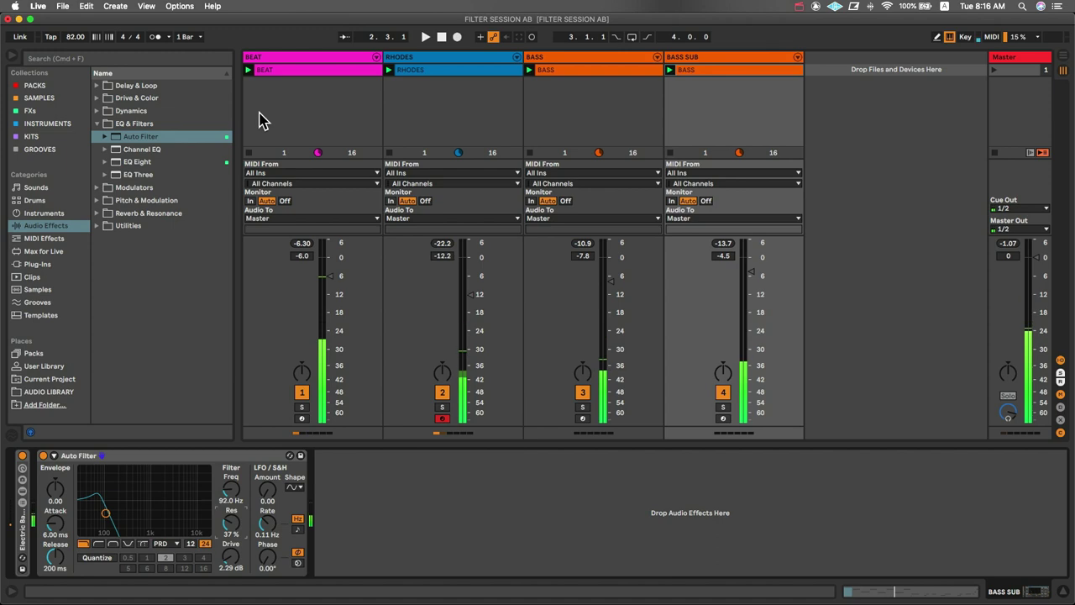
{"action": "key", "text": "space"}
- Add an Auto Filter to the Master track and place it before the Glue Compressor
{"action": "left_click_drag", "start_coordinate": [120, 141], "coordinate": [1033, 95]}
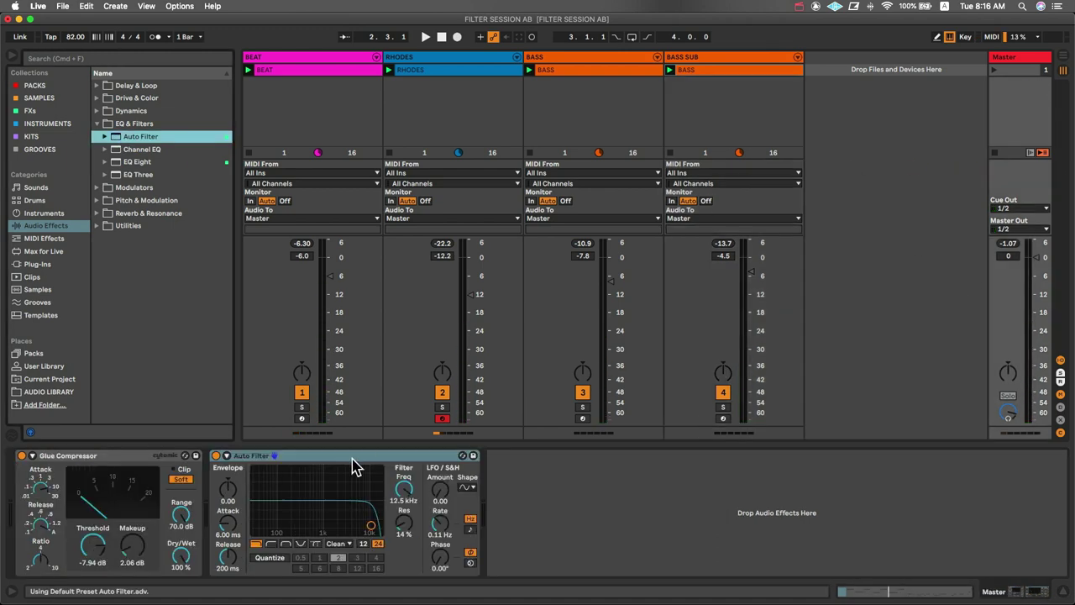
{"action": "left_click", "coordinate": [77, 498]}
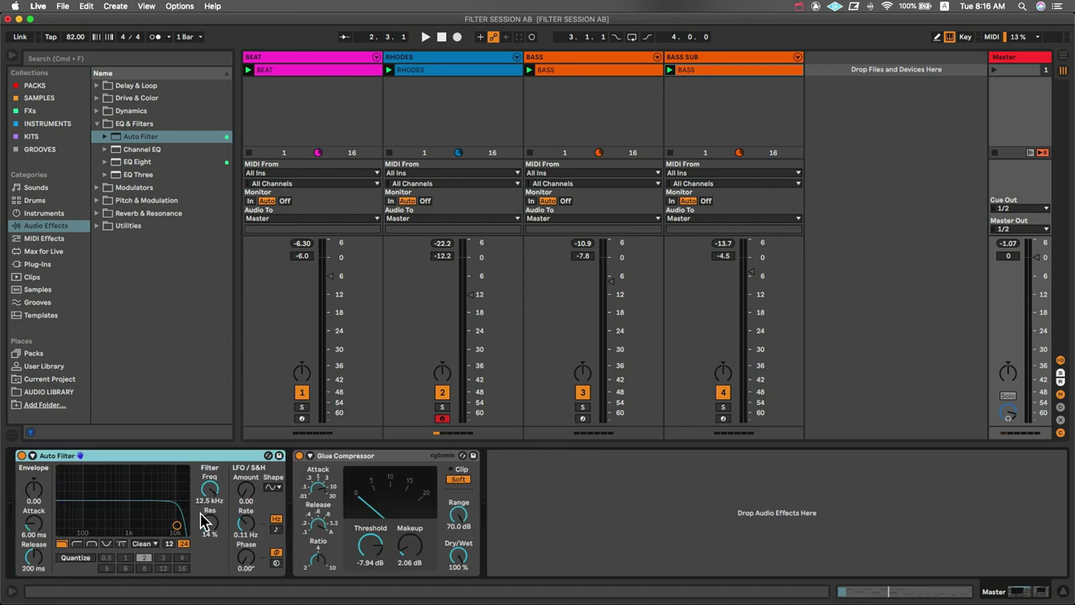
- Set the Master's Auto Filter to a 10.6 kHz cutoff frequency and 29% resonance
{"action": "mouse_move", "coordinate": [209, 489]}
{"action": "left_mouse_down"}
{"action": "mouse_move", "coordinate": [209, 514]}
{"action": "mouse_move", "coordinate": [209, 478]}
{"action": "left_mouse_up"}
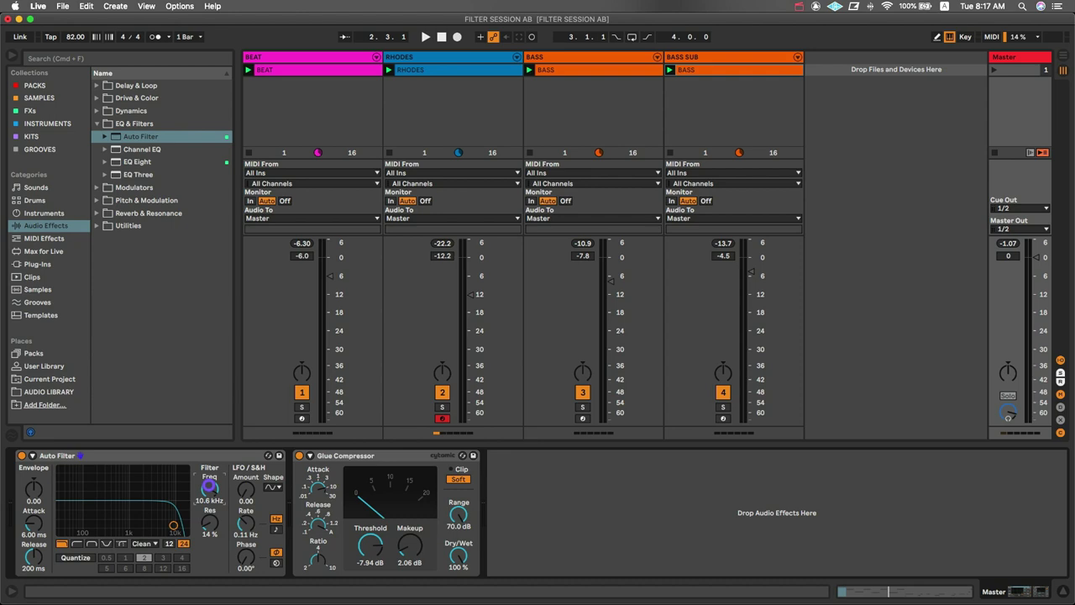
{"action": "left_click", "coordinate": [208, 524]}
{"action": "left_click_drag", "start_coordinate": [208, 525], "coordinate": [209, 514]}
- Switch the Master's Auto Filter circuit type to SMP and set its drive to 3.00 dB
{"action": "left_click", "coordinate": [141, 544]}
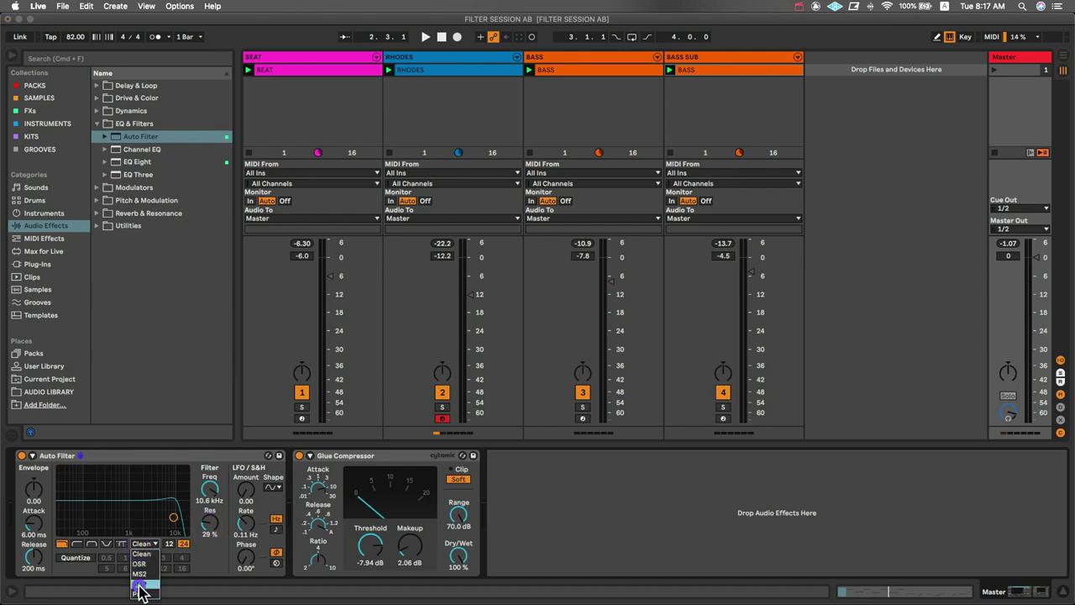
{"action": "left_click", "coordinate": [139, 586]}
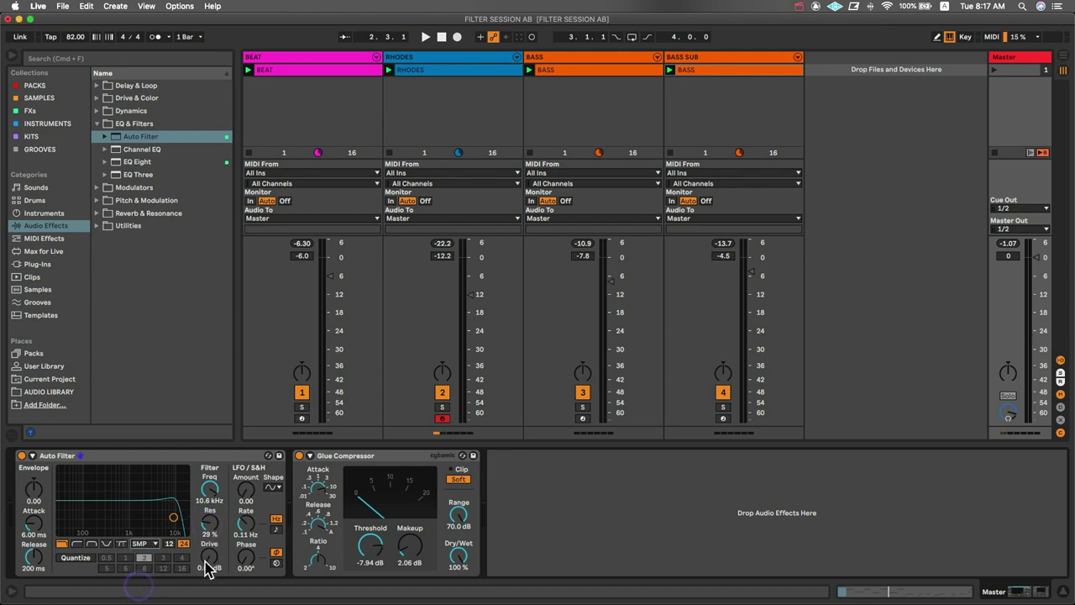
{"action": "left_click_drag", "start_coordinate": [209, 558], "coordinate": [210, 561]}
- Play the full beat and compare it with the Master's Auto Filter bypassed and enabled, ending with the filter on
{"action": "left_click", "coordinate": [21, 456]}
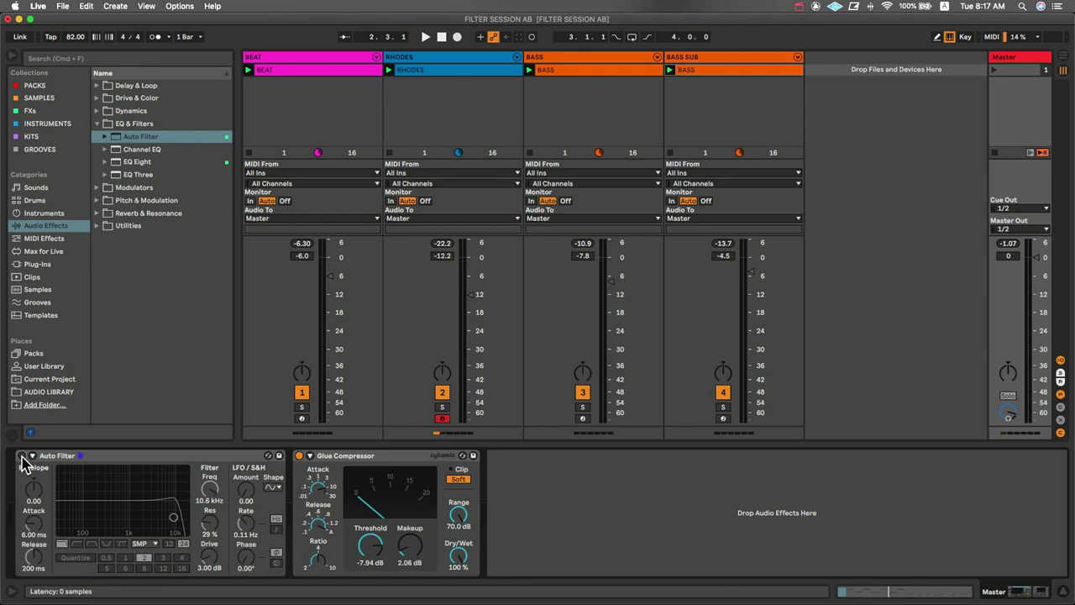
{"action": "key", "text": "space"}
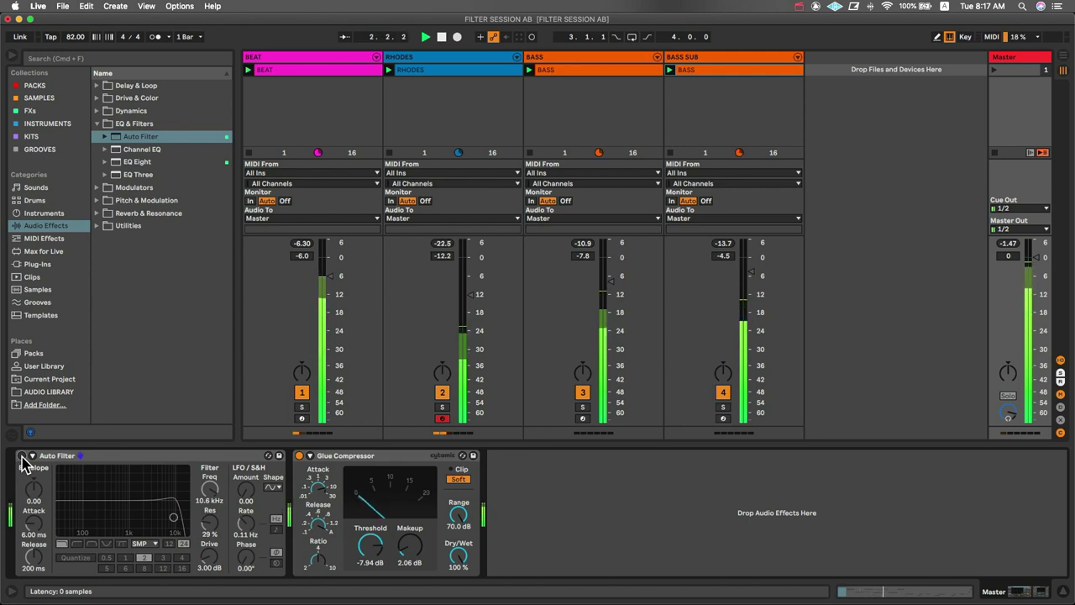
{"action": "key", "text": "space"}
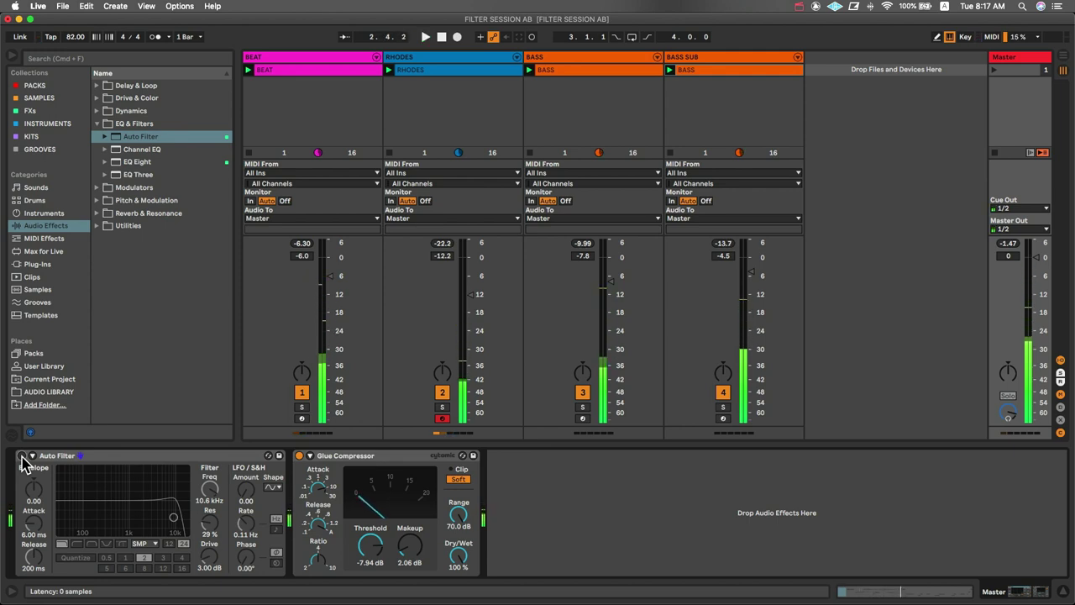
{"action": "left_click", "coordinate": [21, 456]}
{"action": "key", "text": "space"}
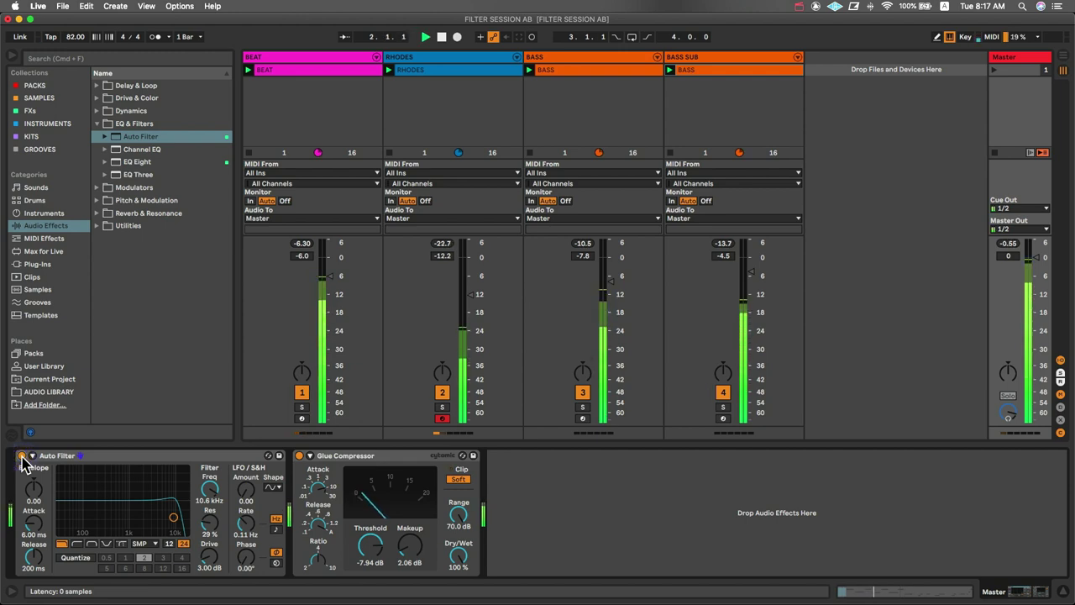
{"action": "left_click", "coordinate": [21, 456]}
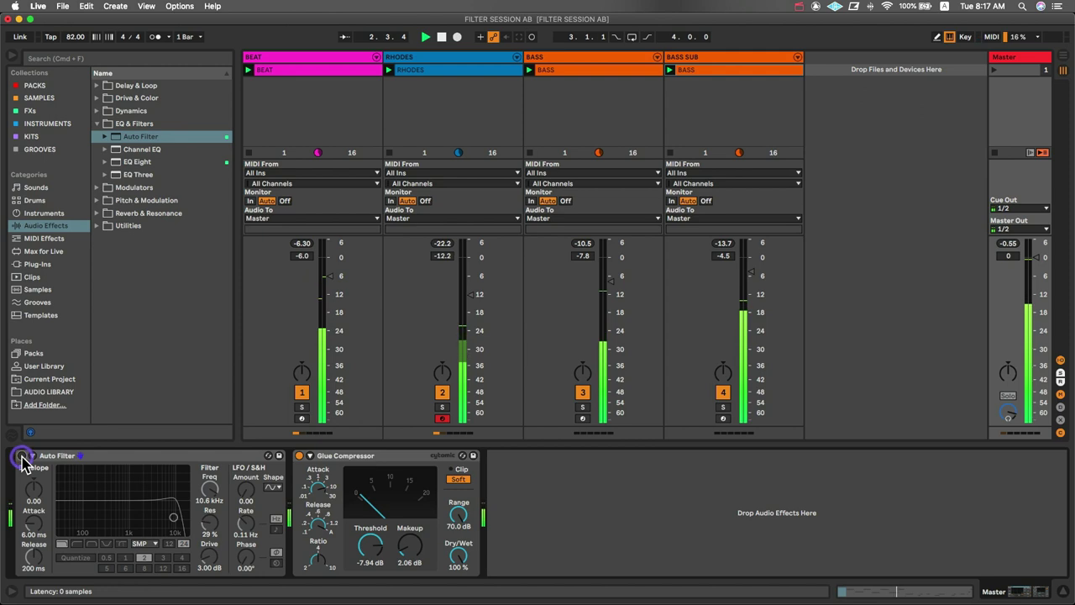
{"action": "left_click", "coordinate": [21, 455]}
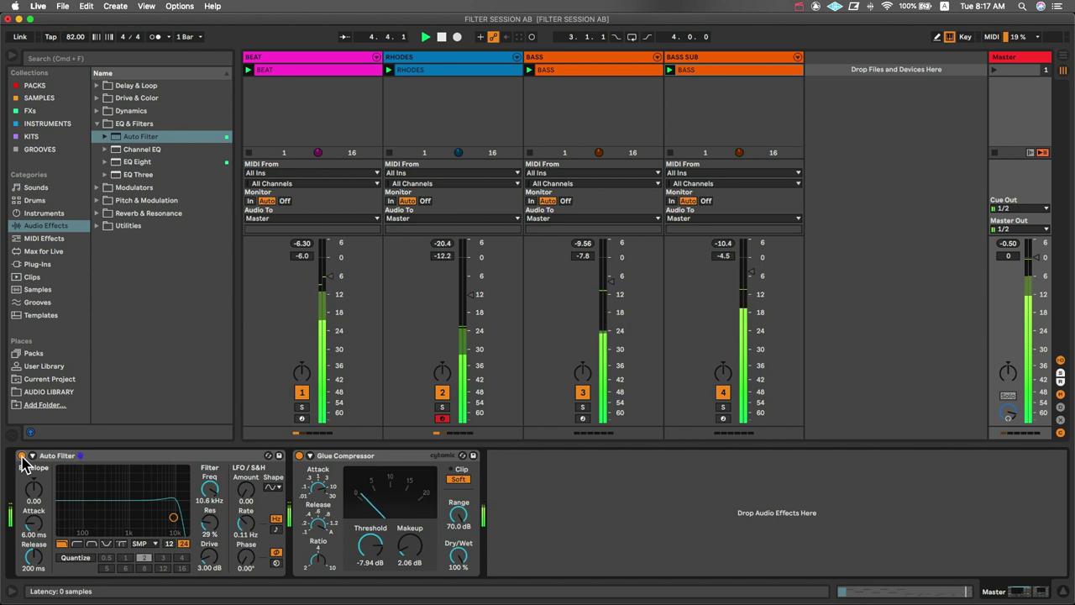
{"action": "left_click", "coordinate": [21, 455]}
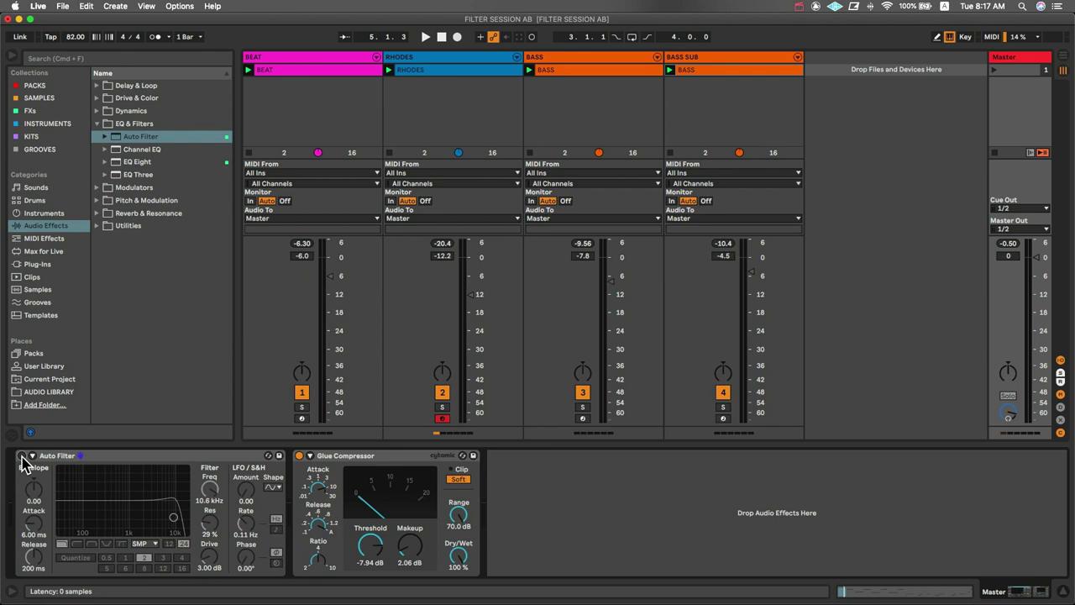
{"action": "left_click", "coordinate": [23, 456]}
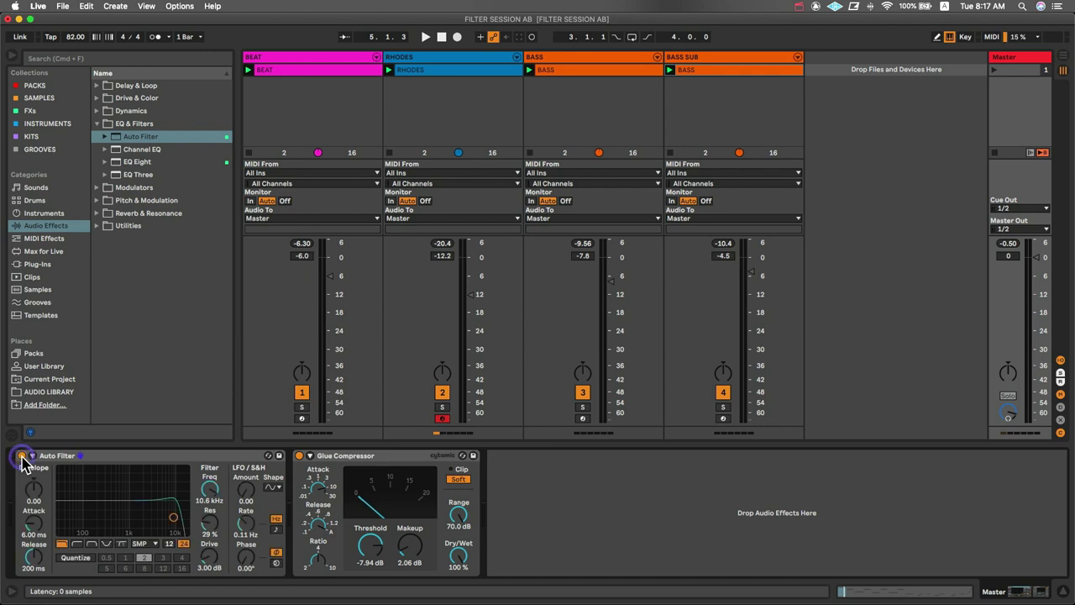
{"action": "key", "text": "space"}
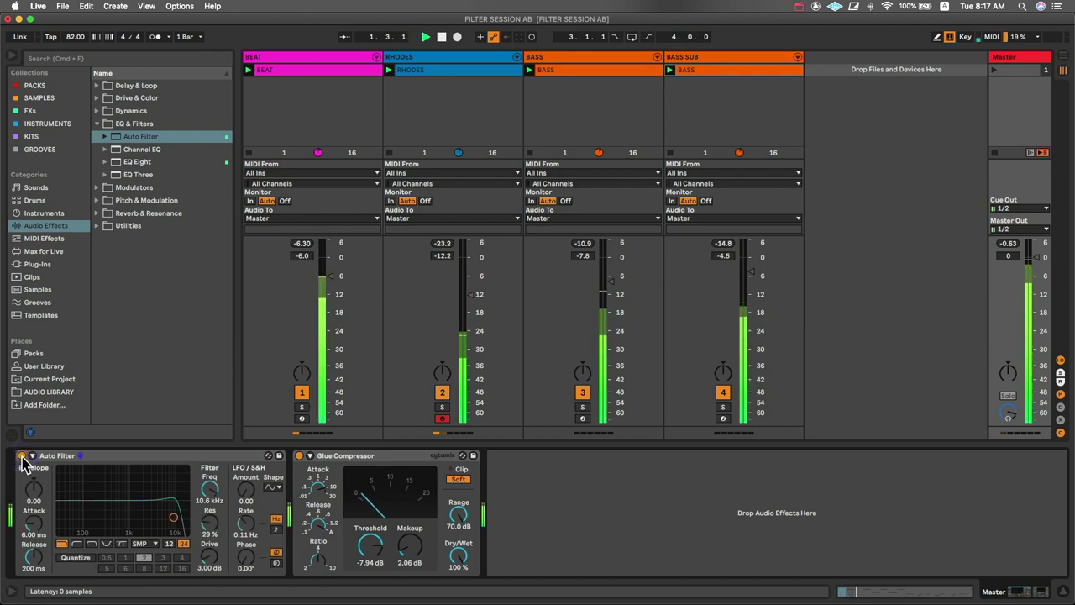